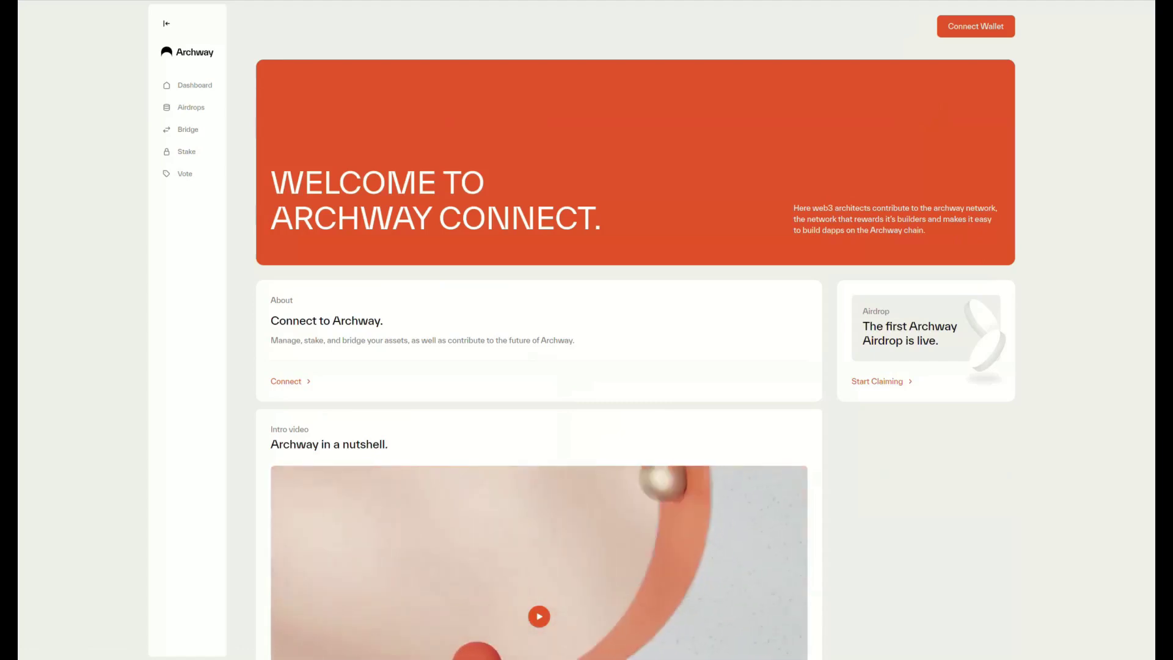
Connect the wallet to Archway Connect and examine the account's CONST balance
{"action": "left_click", "coordinate": [976, 26]}
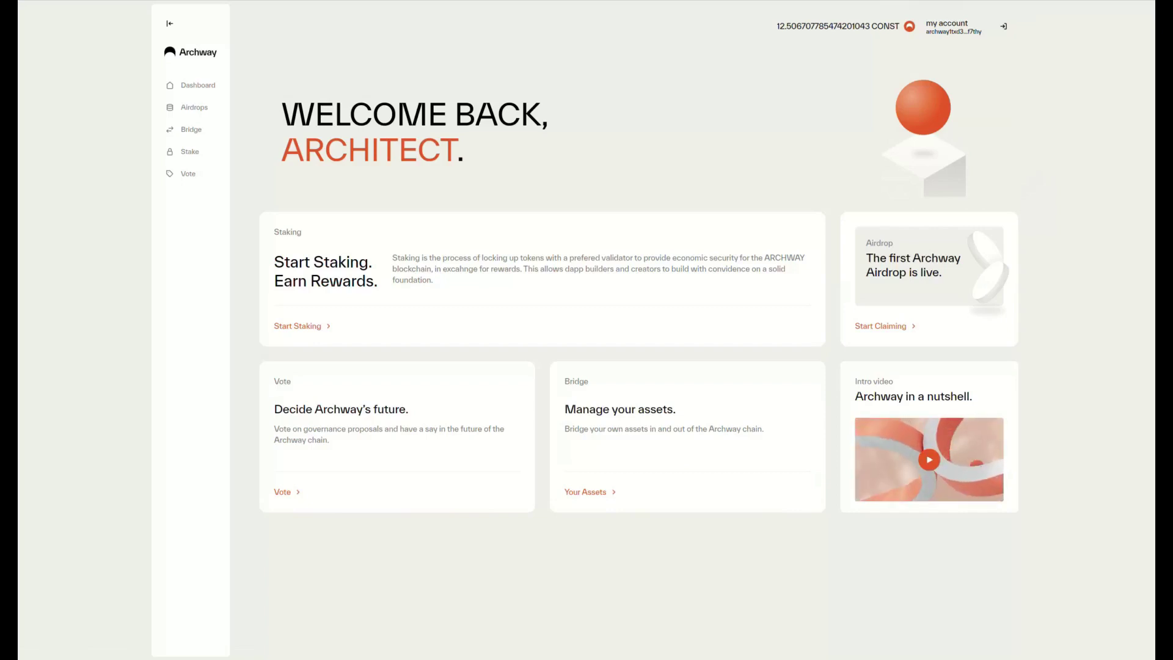
{"action": "triple_click", "coordinate": [837, 27]}
{"action": "left_click", "coordinate": [838, 26]}
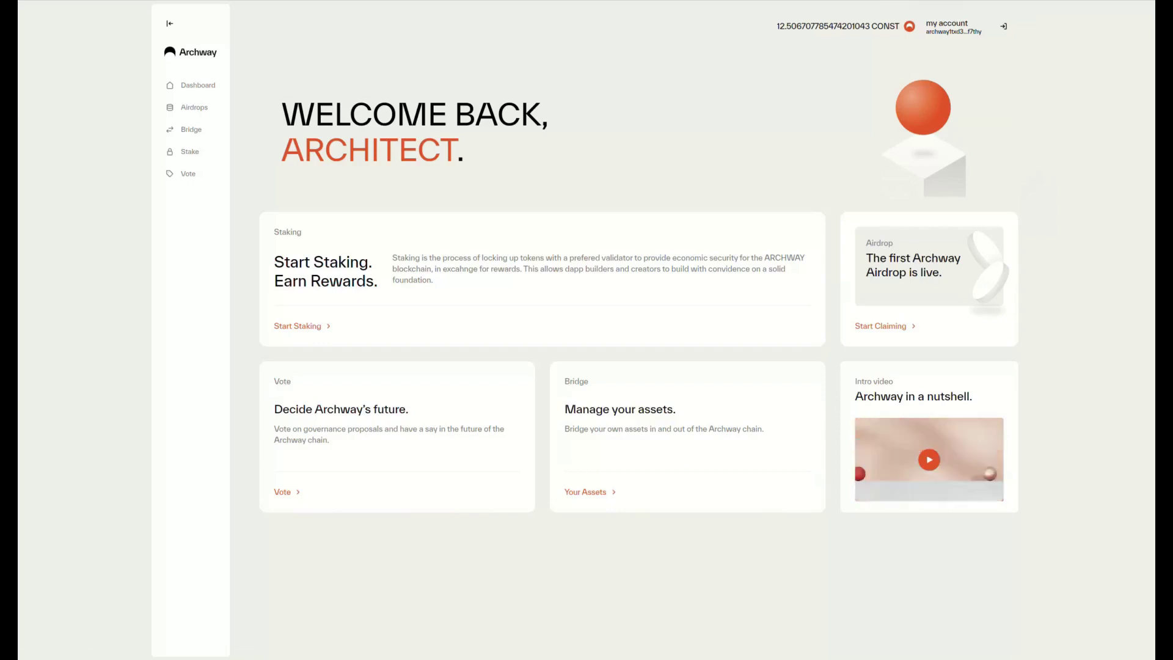
{"action": "double_click", "coordinate": [885, 26]}
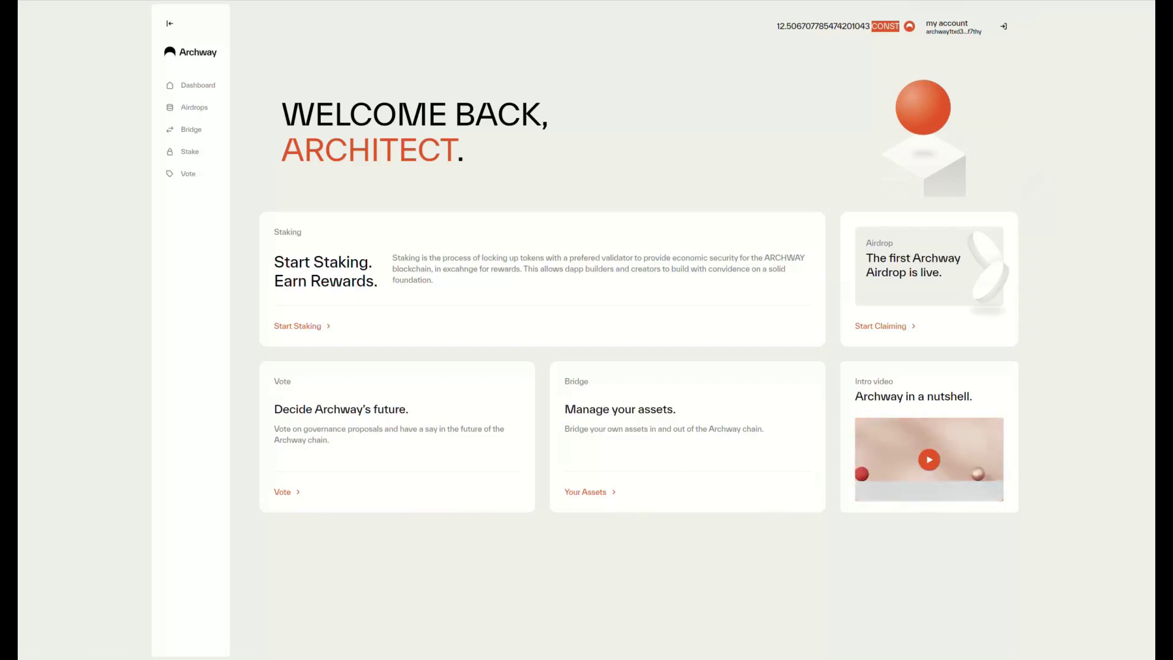
{"action": "left_click", "coordinate": [885, 27]}
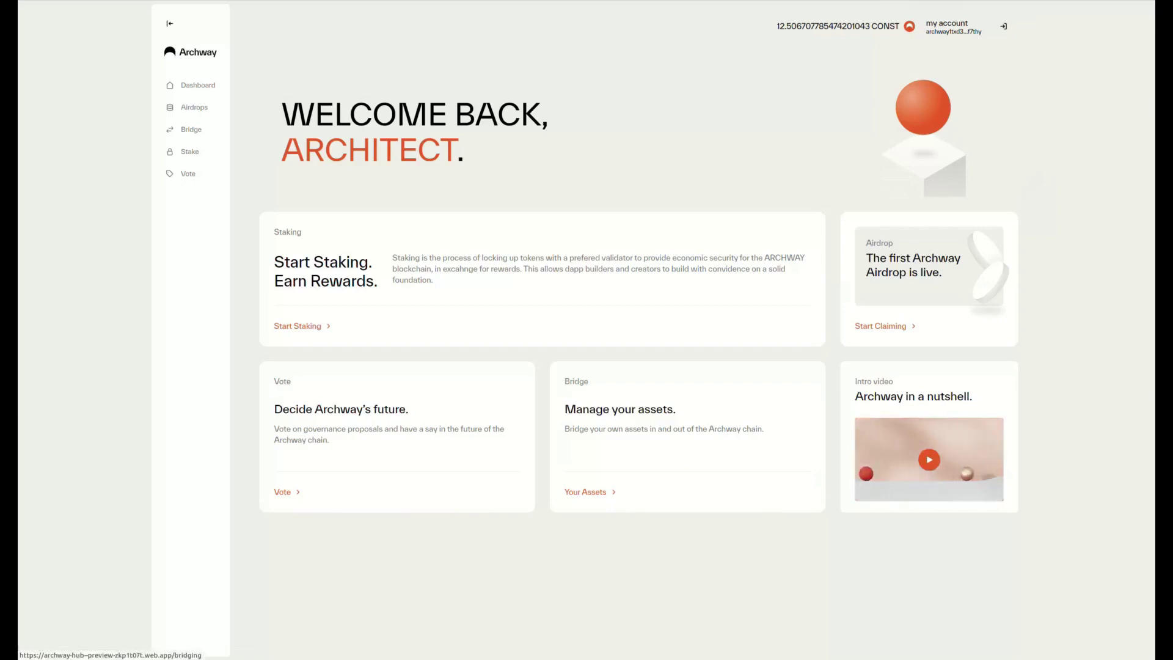
Withdraw 1 CONST through the bridge from Archway to Osmosis Testnet and approve the wallet transaction
{"action": "left_click", "coordinate": [190, 129]}
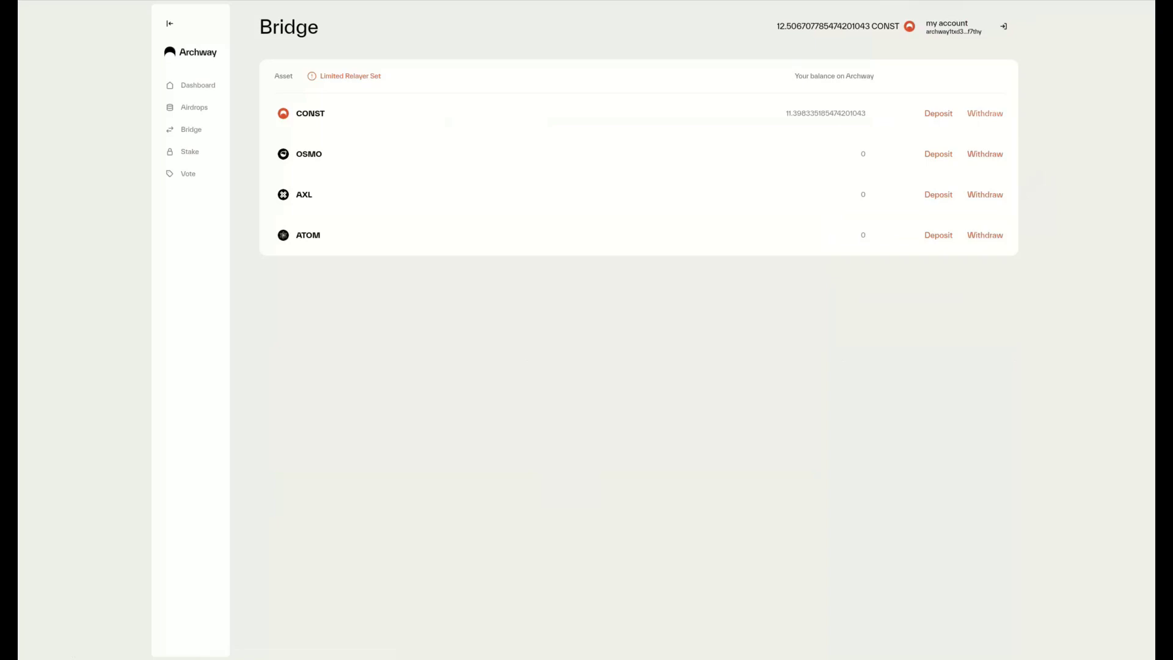
{"action": "left_click", "coordinate": [984, 113]}
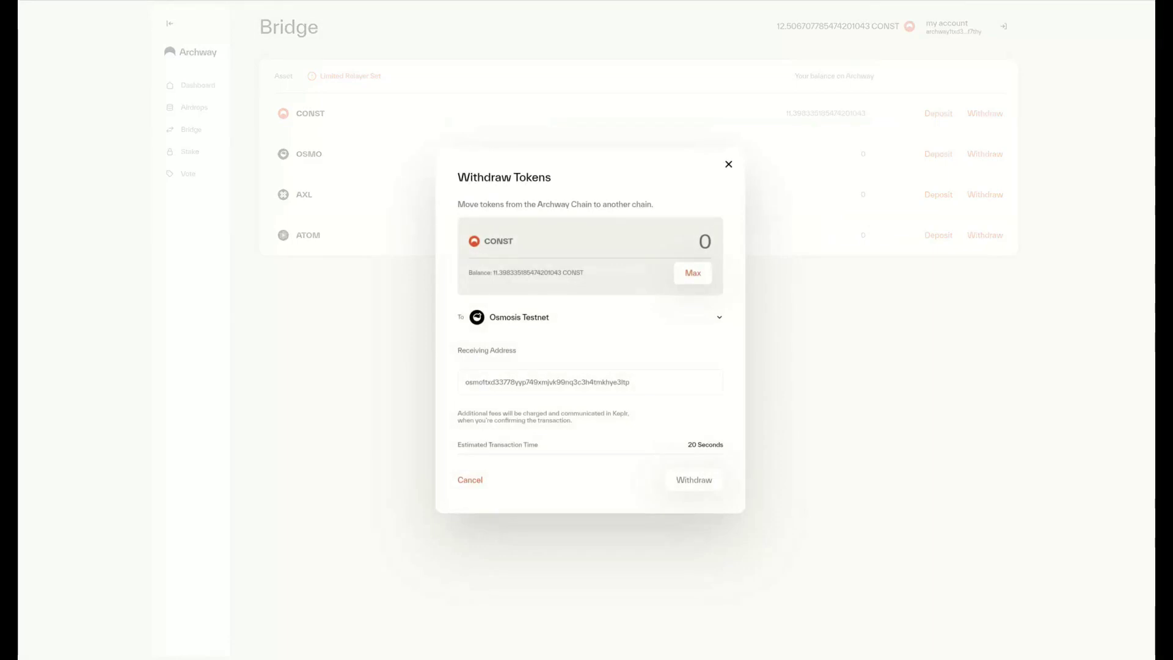
{"action": "left_click", "coordinate": [705, 242]}
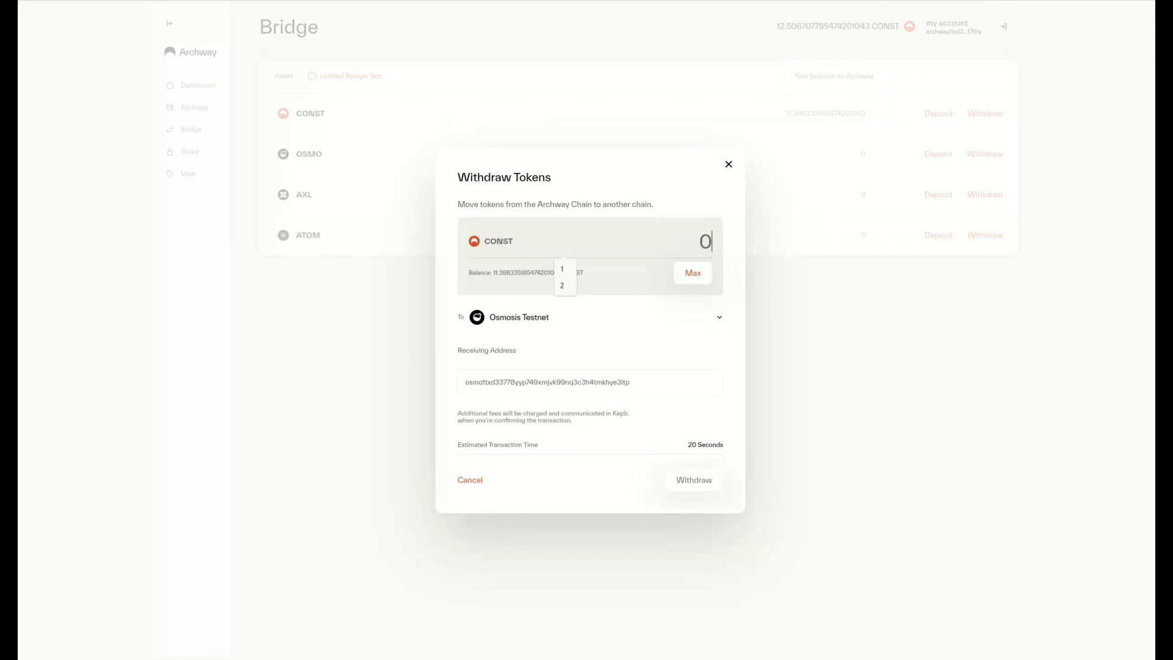
{"action": "type", "text": "1"}
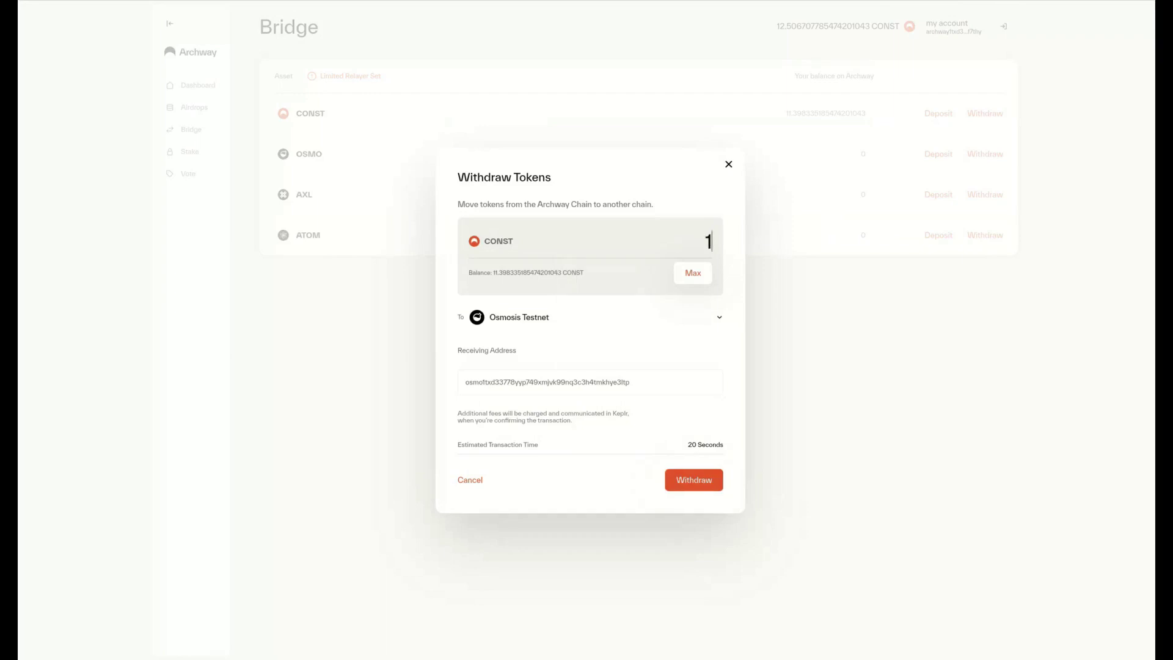
{"action": "left_click", "coordinate": [693, 479]}
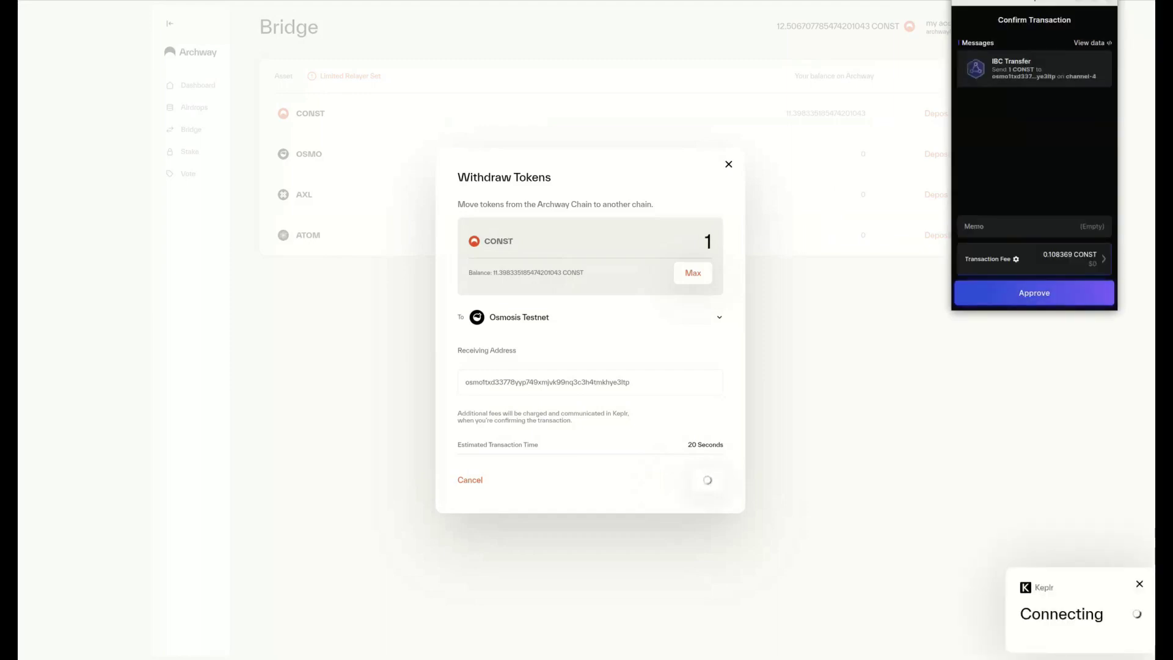
{"action": "left_click", "coordinate": [1034, 294]}
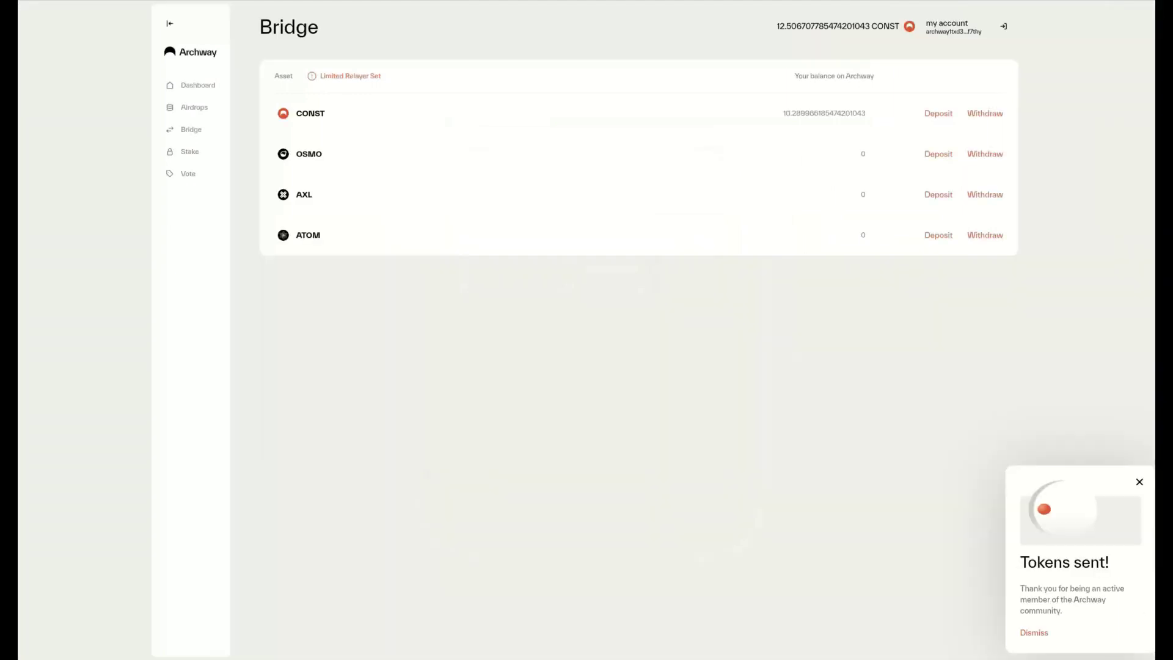
{"action": "left_click_drag", "start_coordinate": [1064, 611], "coordinate": [1020, 562]}
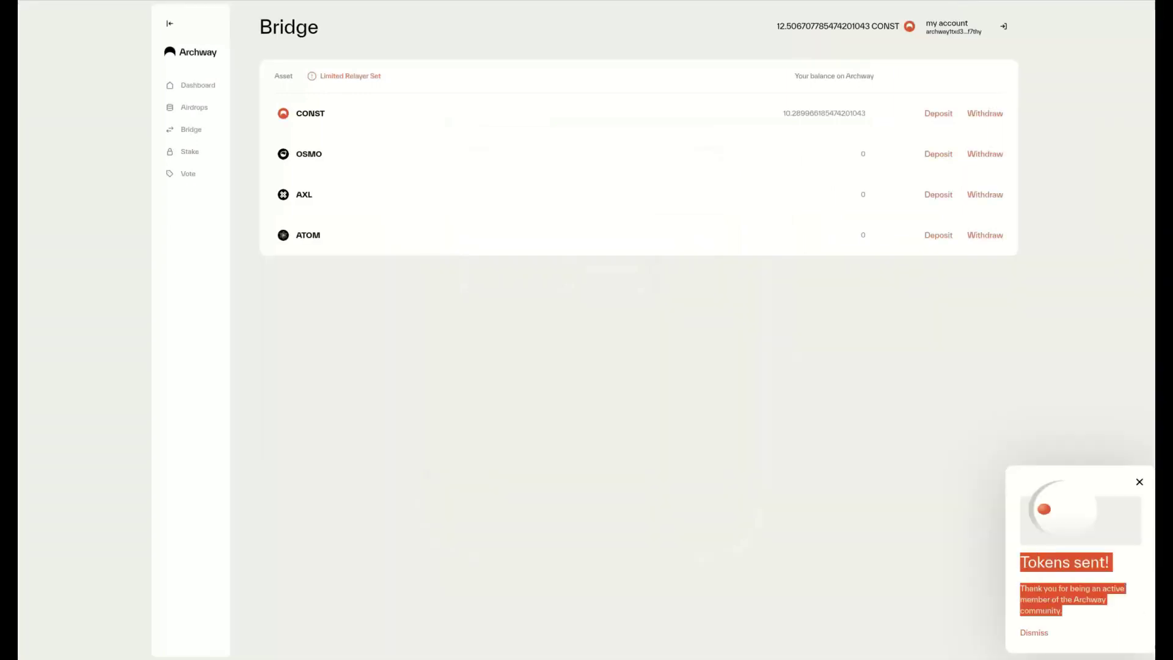
{"action": "left_click", "coordinate": [1032, 571]}
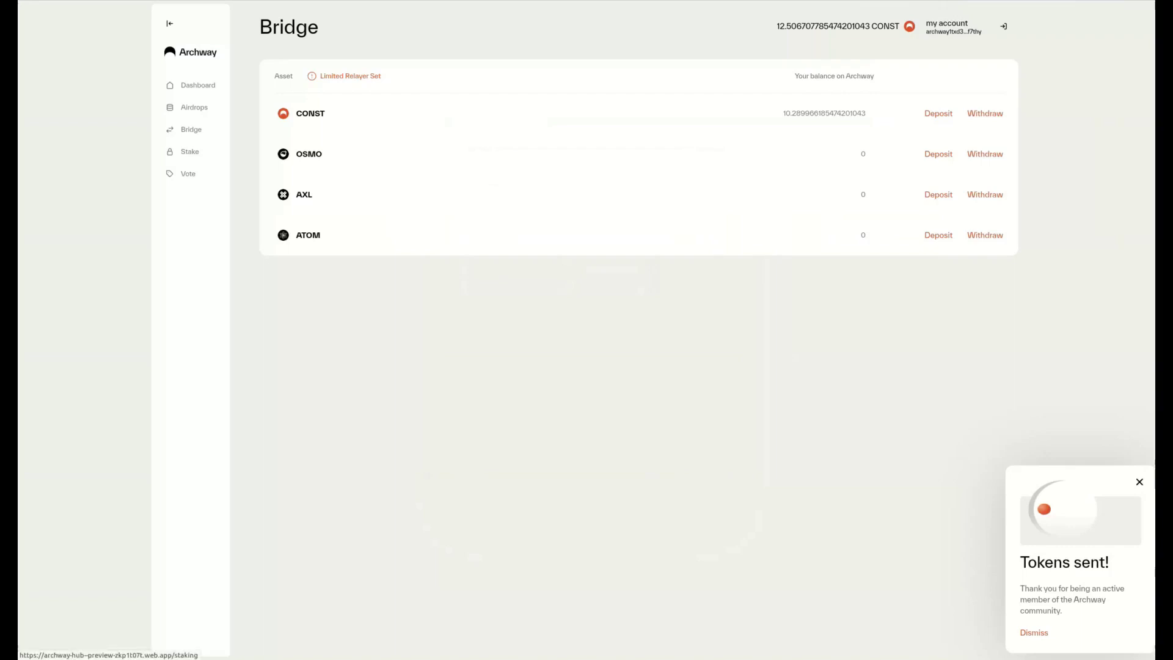
Open token management for the Blossoms validator on the staking page and change the staking validator to VikNov
{"action": "left_click", "coordinate": [189, 151]}
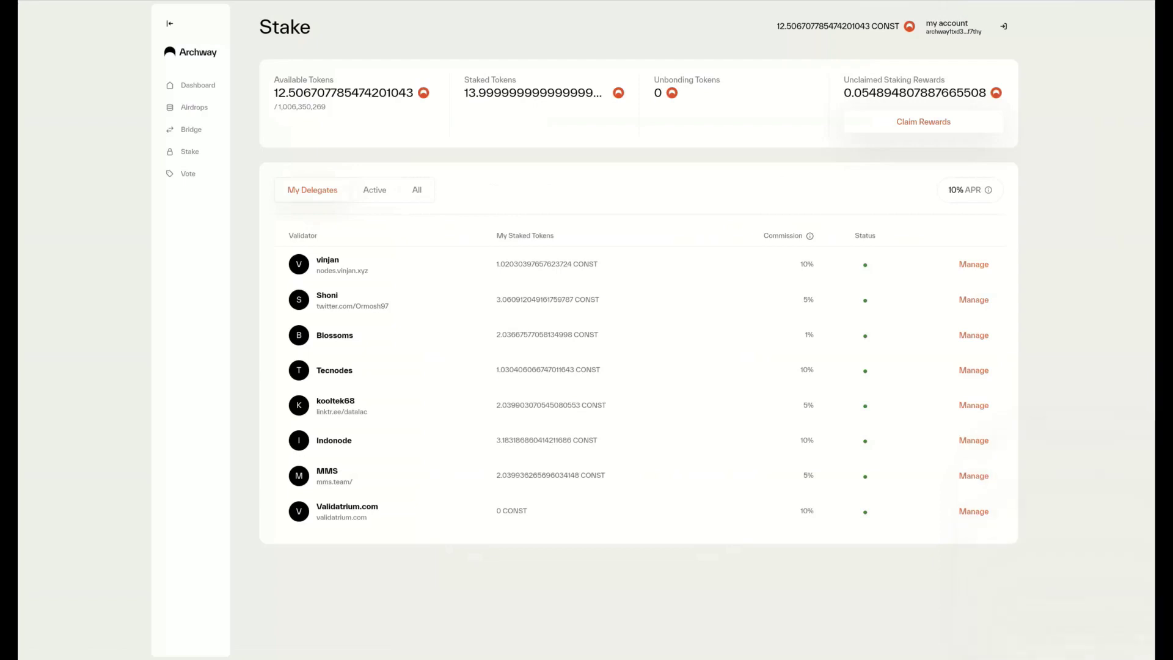
{"action": "left_click", "coordinate": [972, 335]}
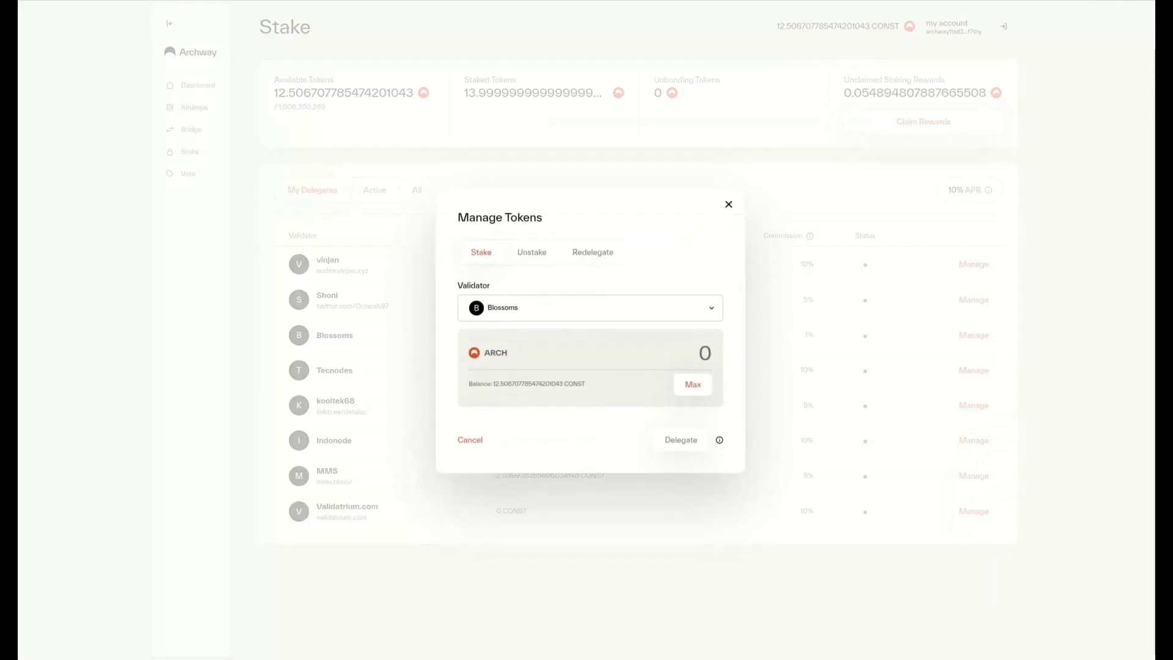
{"action": "left_click", "coordinate": [590, 308]}
{"action": "scroll", "coordinate": [590, 415], "scroll_direction": "down", "scroll_amount": 5}
{"action": "scroll", "coordinate": [589, 392], "scroll_direction": "down", "scroll_amount": 5}
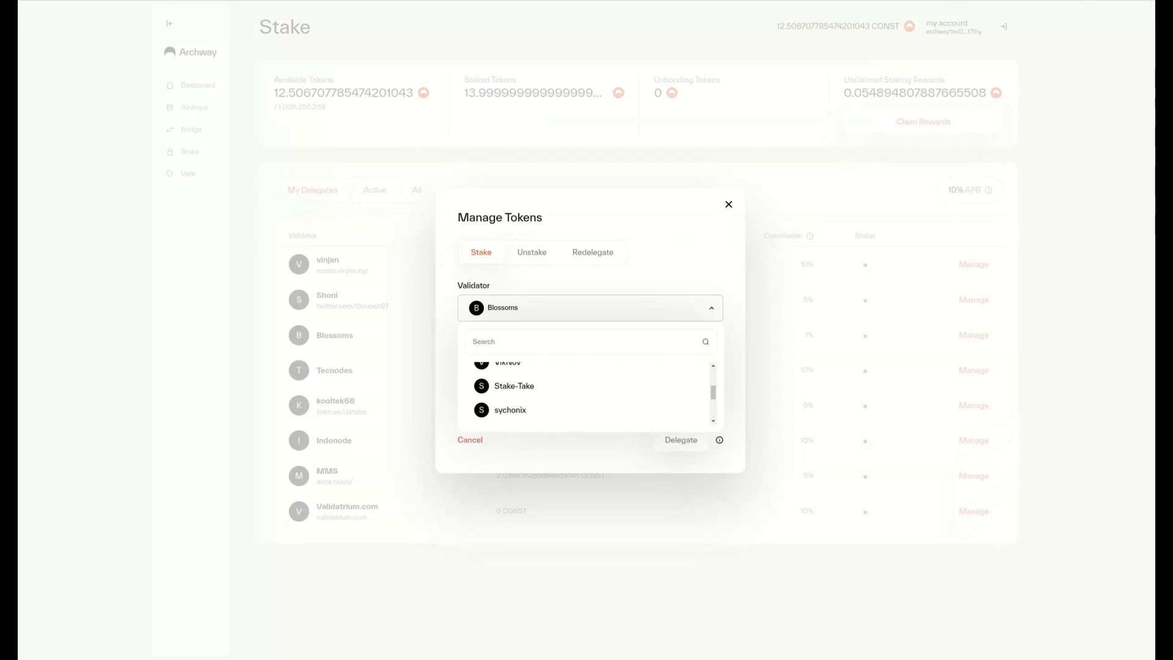
{"action": "scroll", "coordinate": [590, 392], "scroll_direction": "up", "scroll_amount": 1}
{"action": "left_click", "coordinate": [513, 381]}
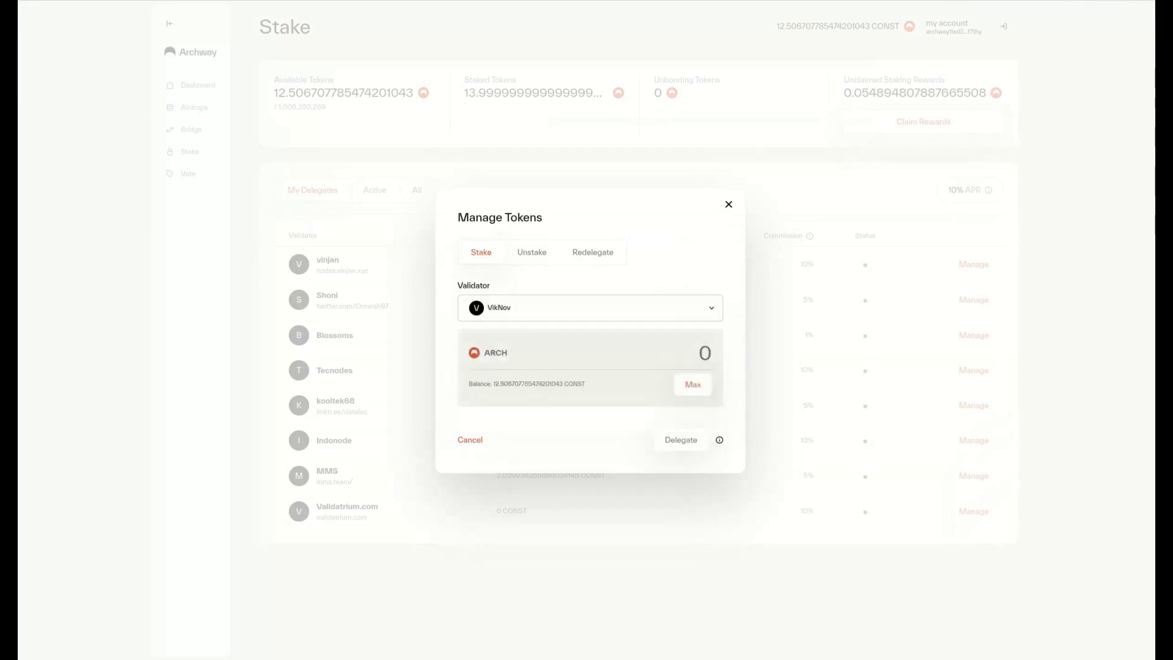
Delegate 5 tokens to VikNov and approve the staking transaction in the wallet
{"action": "type", "text": "5"}
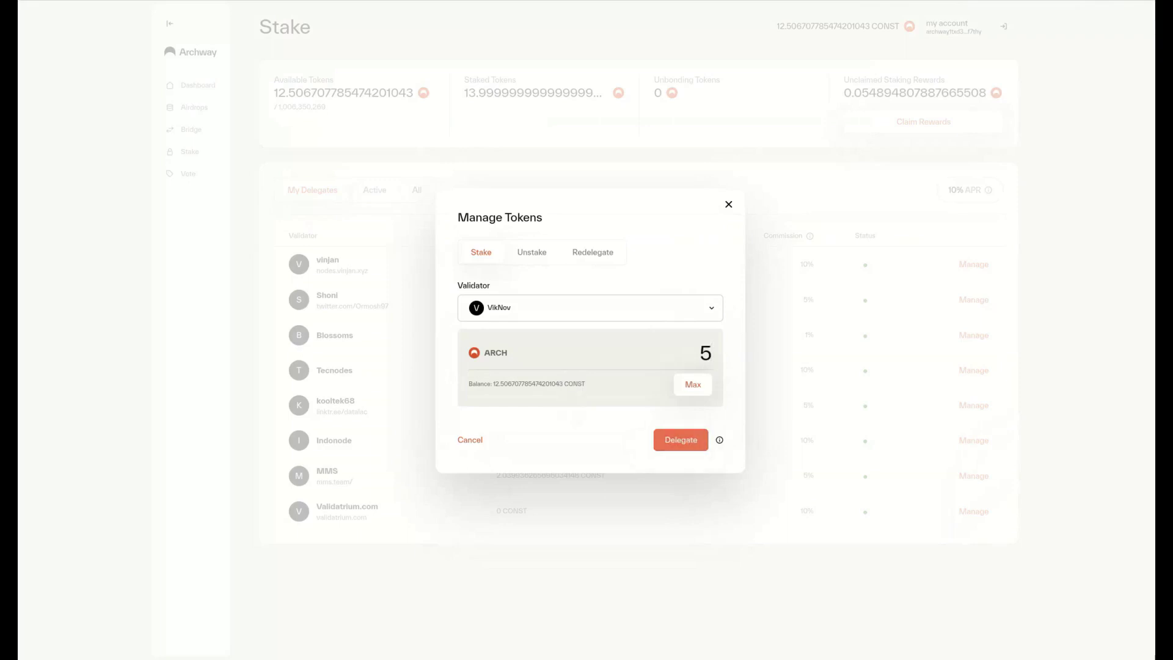
{"action": "left_click", "coordinate": [680, 440]}
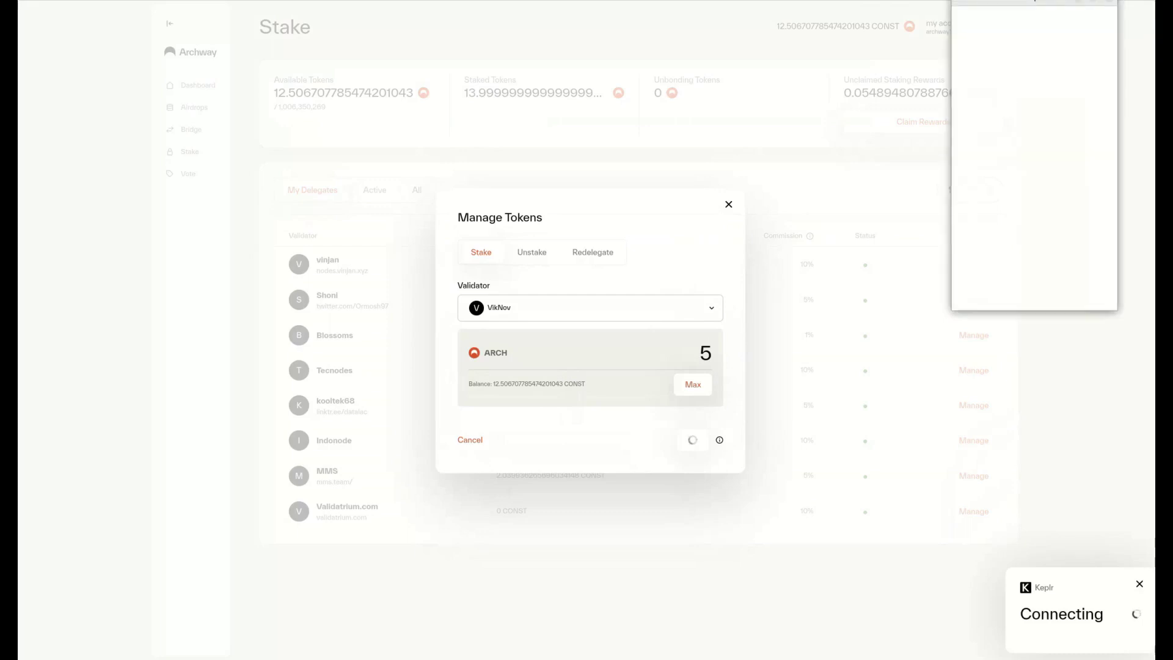
{"action": "left_click", "coordinate": [1034, 292]}
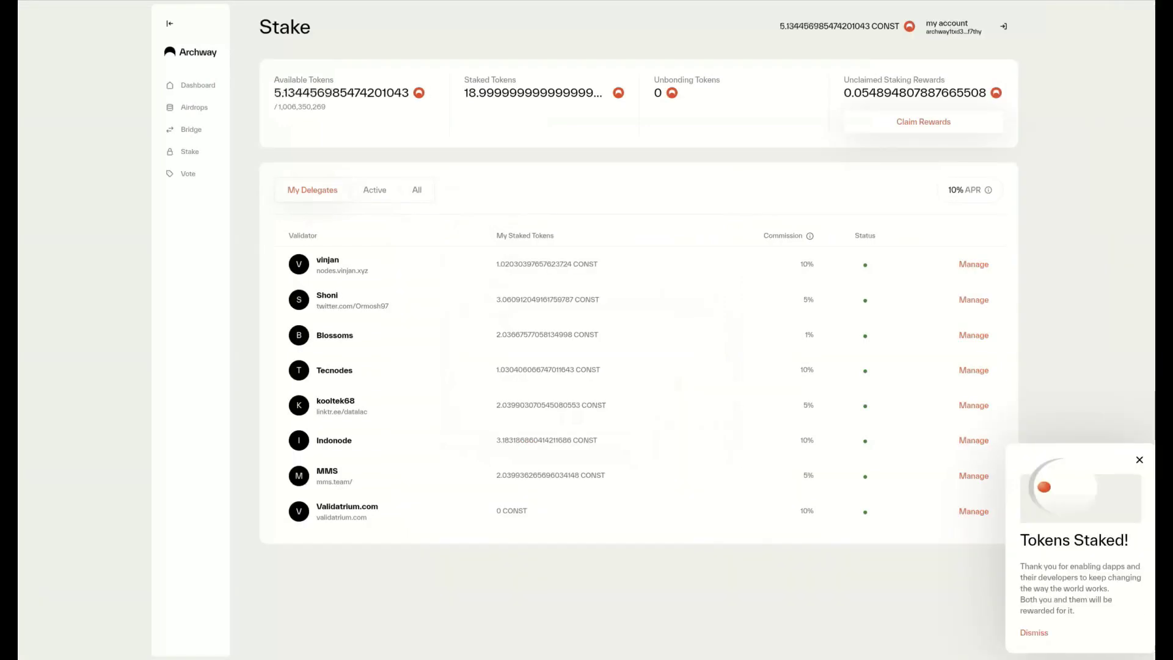
{"action": "left_click_drag", "start_coordinate": [1076, 613], "coordinate": [1021, 480]}
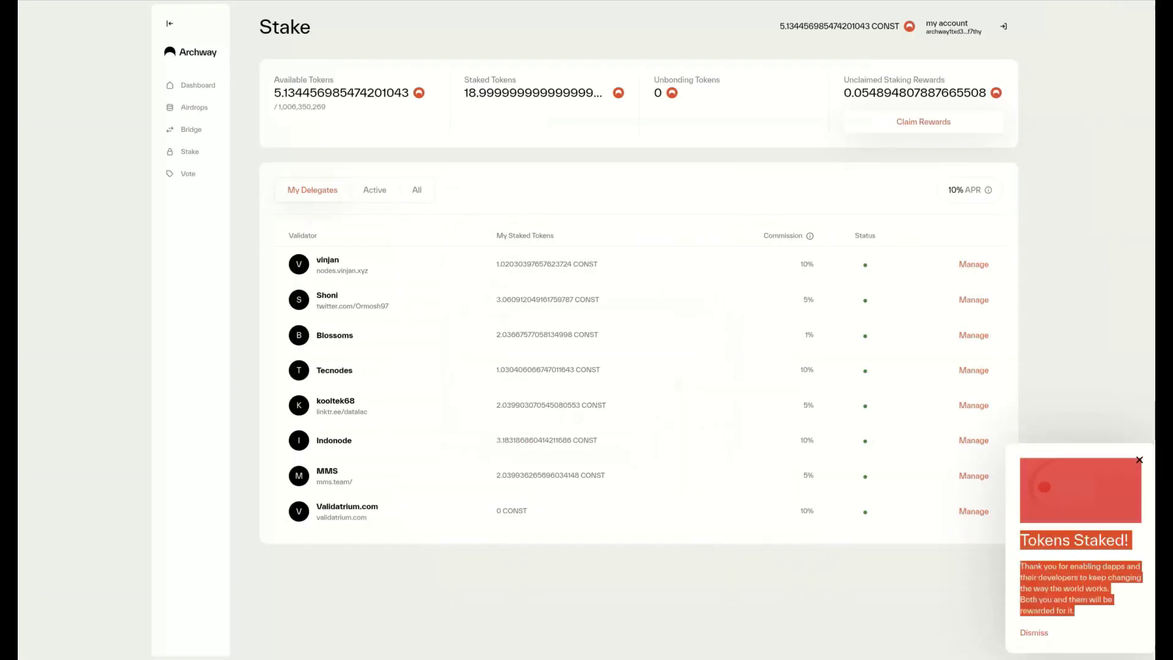
{"action": "left_click", "coordinate": [1021, 480]}
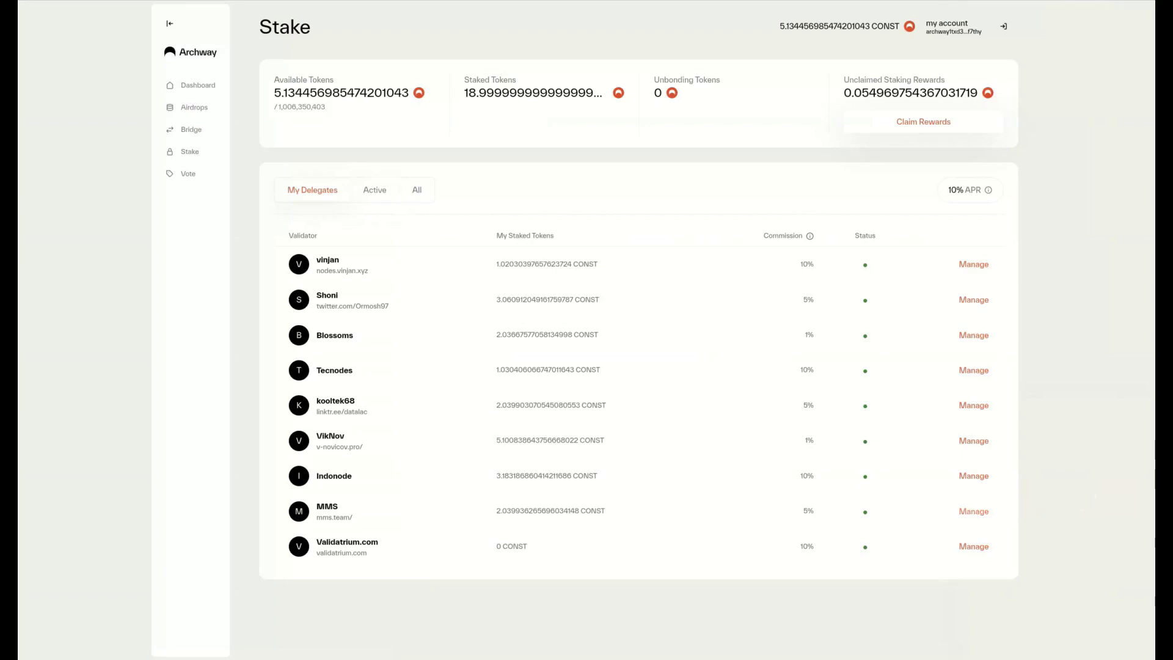
Unstake 2 tokens from the MMS validator and approve the undelegate transaction in the wallet
{"action": "left_click", "coordinate": [973, 511]}
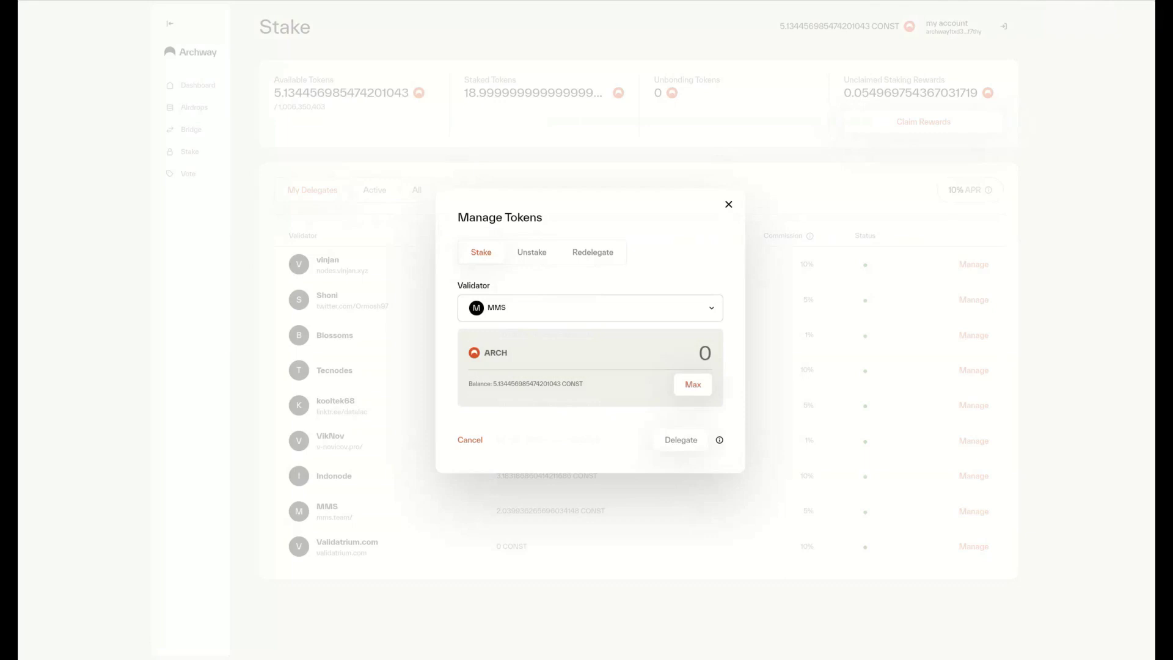
{"action": "left_click", "coordinate": [531, 252]}
{"action": "type", "text": "2"}
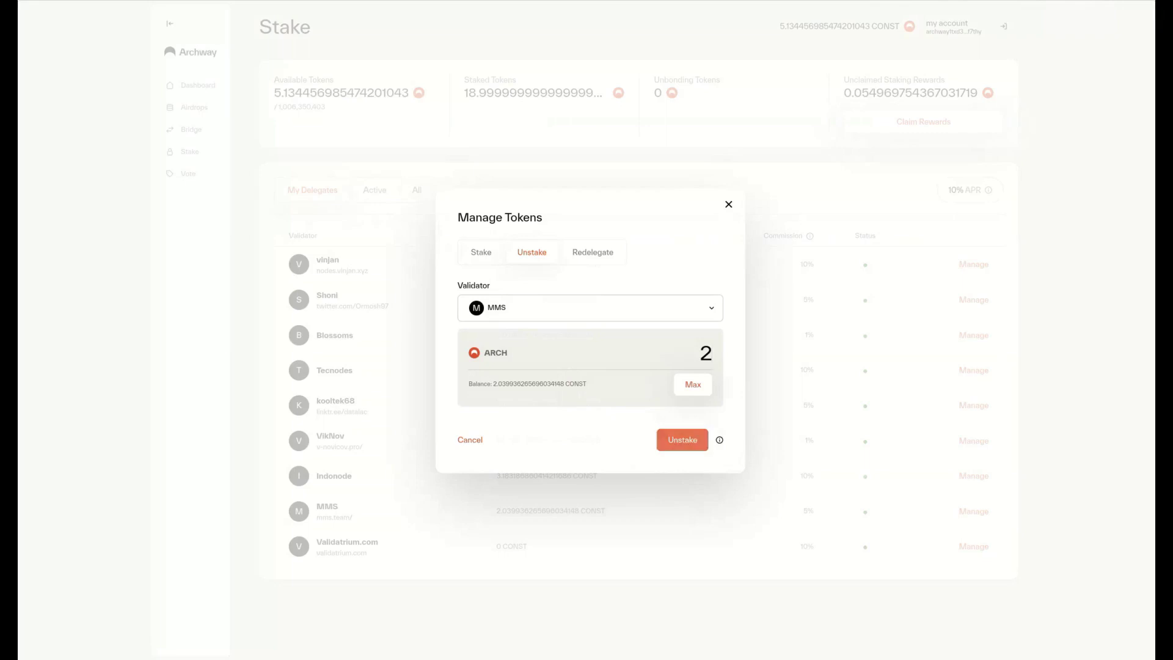
{"action": "left_click", "coordinate": [682, 440]}
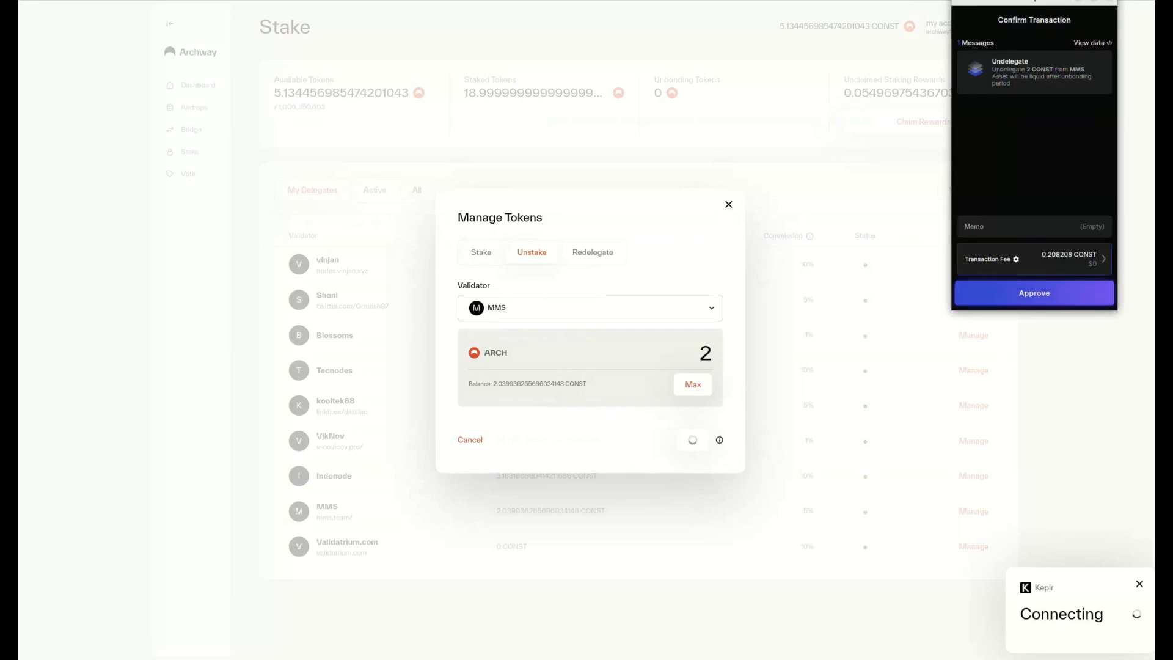
{"action": "left_click", "coordinate": [1034, 292]}
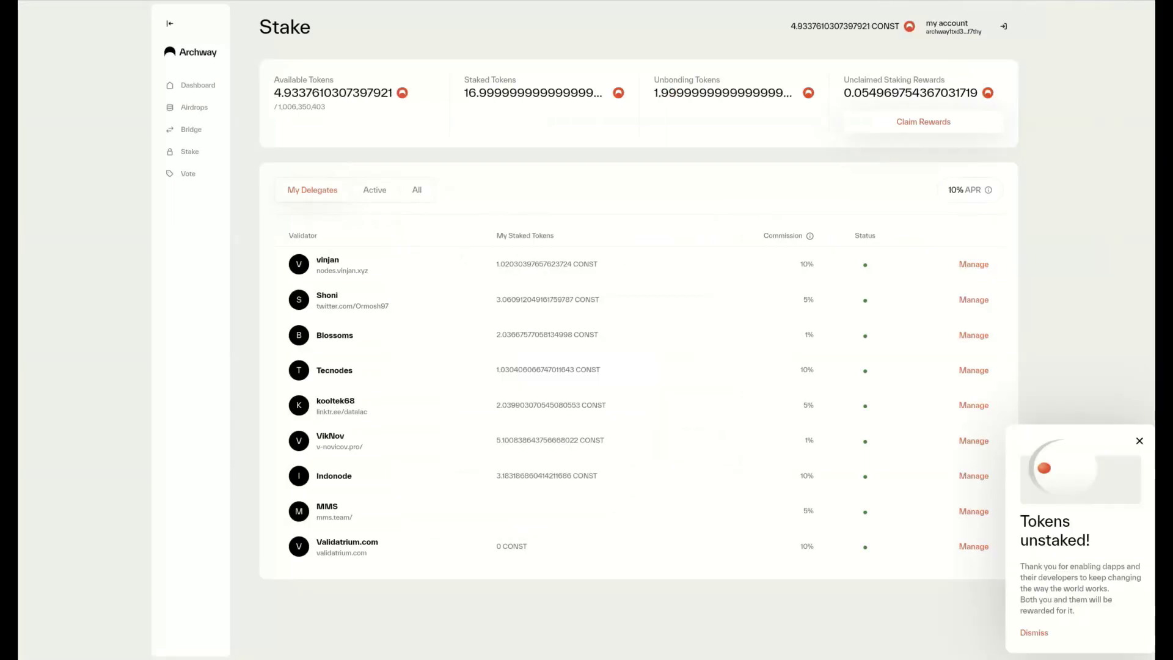
{"action": "left_click_drag", "start_coordinate": [1076, 611], "coordinate": [1020, 519]}
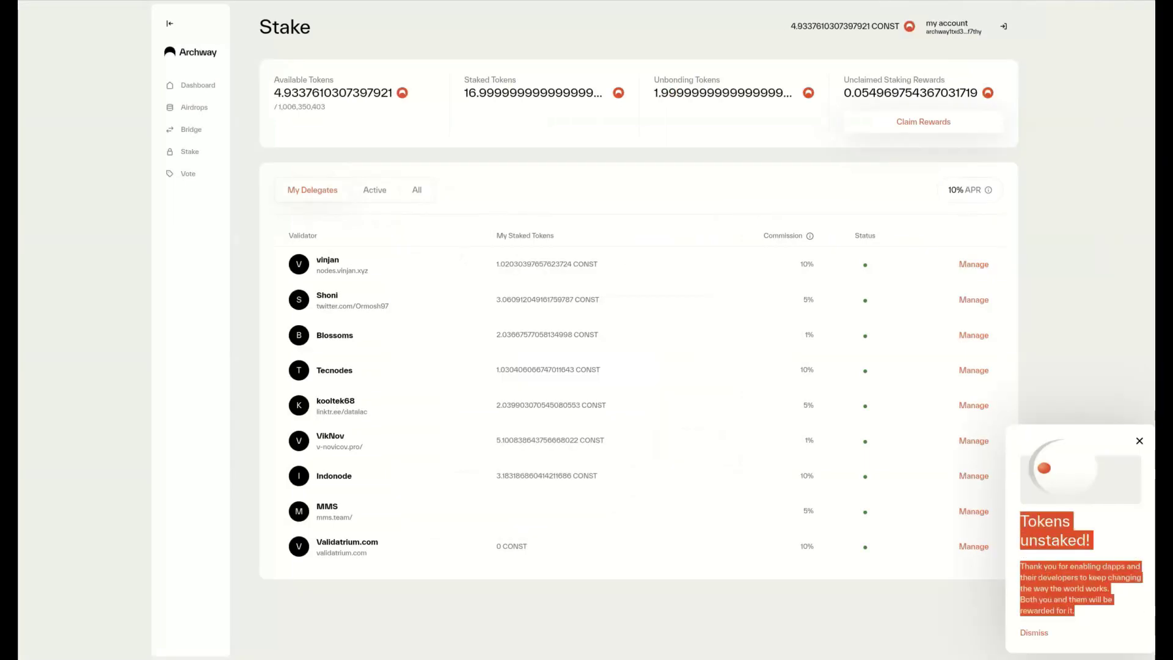
{"action": "left_click", "coordinate": [1112, 537]}
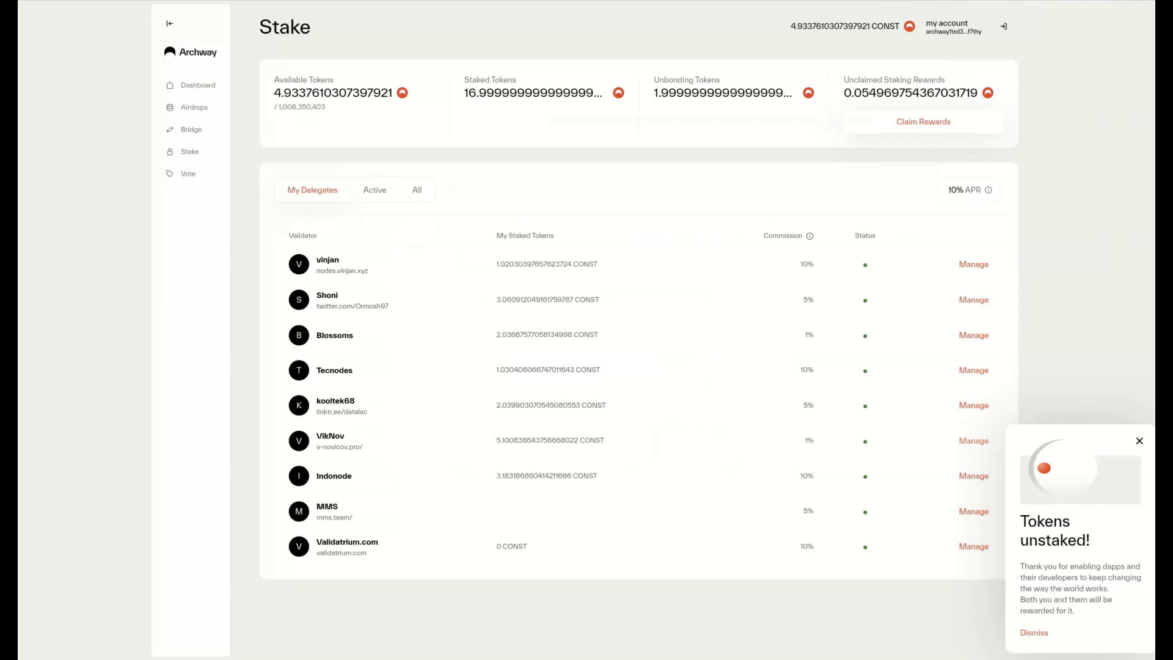
Redelegate 2 tokens from VikNov to Luganodes and approve the transaction in the wallet
{"action": "left_click", "coordinate": [973, 440]}
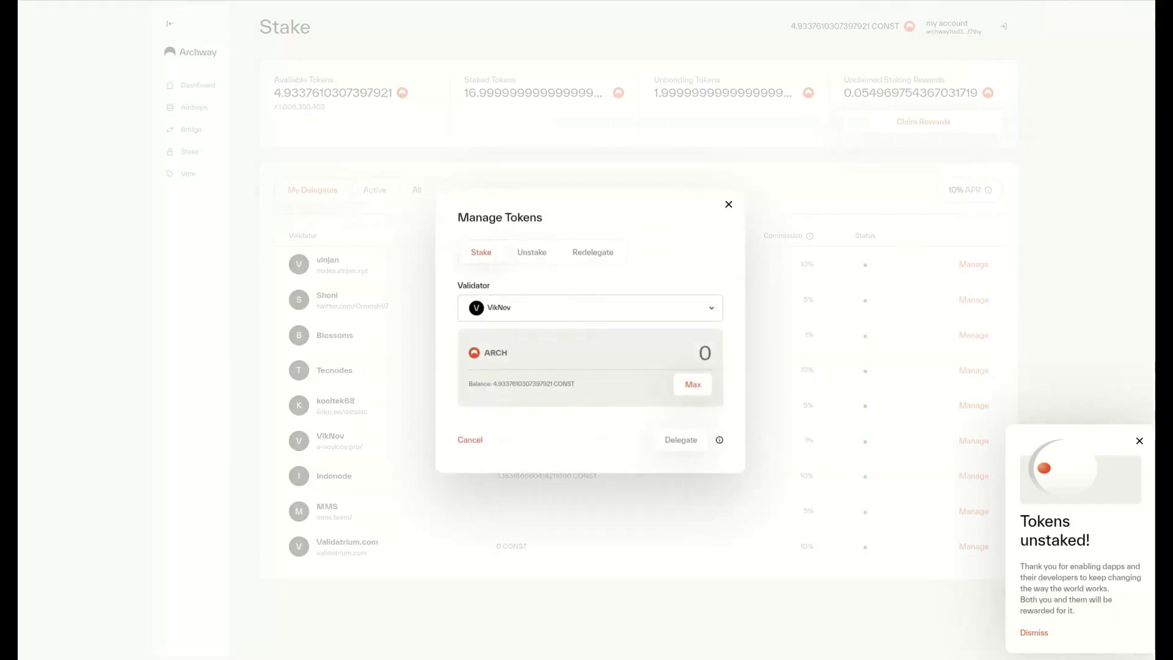
{"action": "left_click", "coordinate": [593, 252]}
{"action": "left_click", "coordinate": [590, 333]}
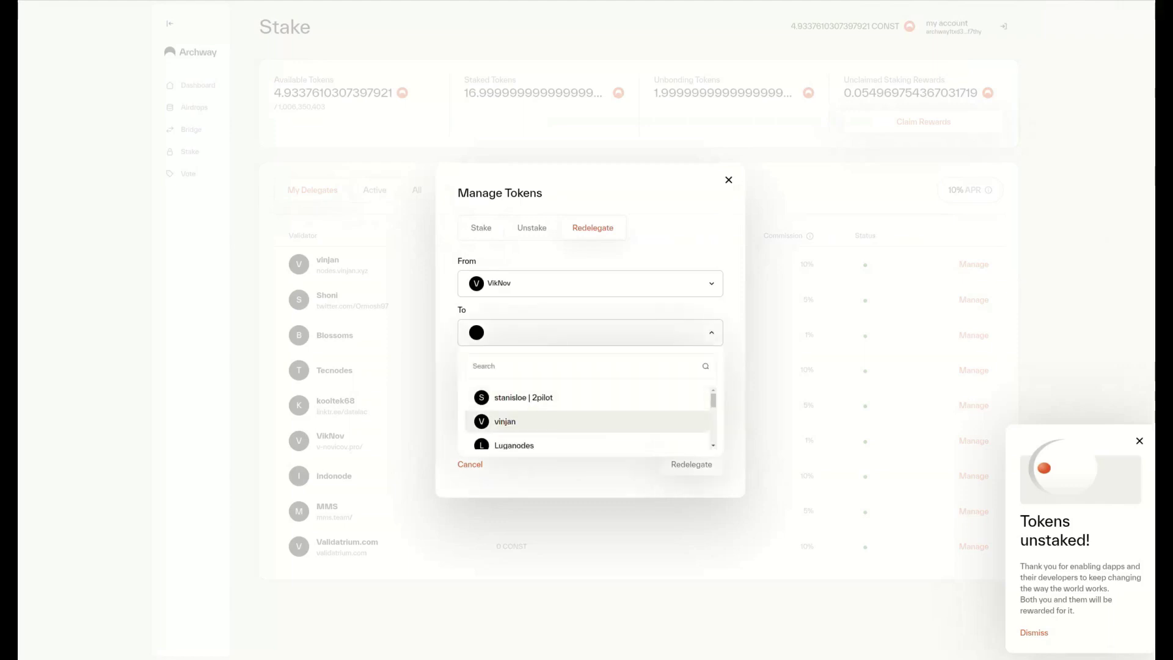
{"action": "scroll", "coordinate": [587, 415], "scroll_direction": "down", "scroll_amount": 2}
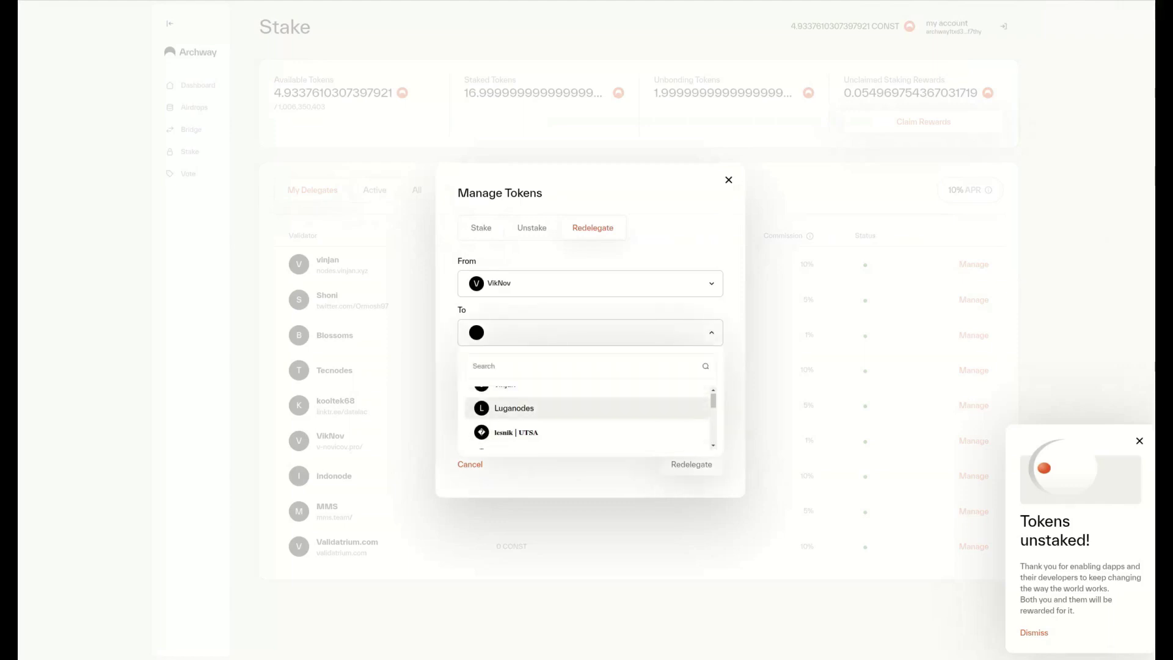
{"action": "left_click", "coordinate": [588, 408]}
{"action": "left_click", "coordinate": [705, 378]}
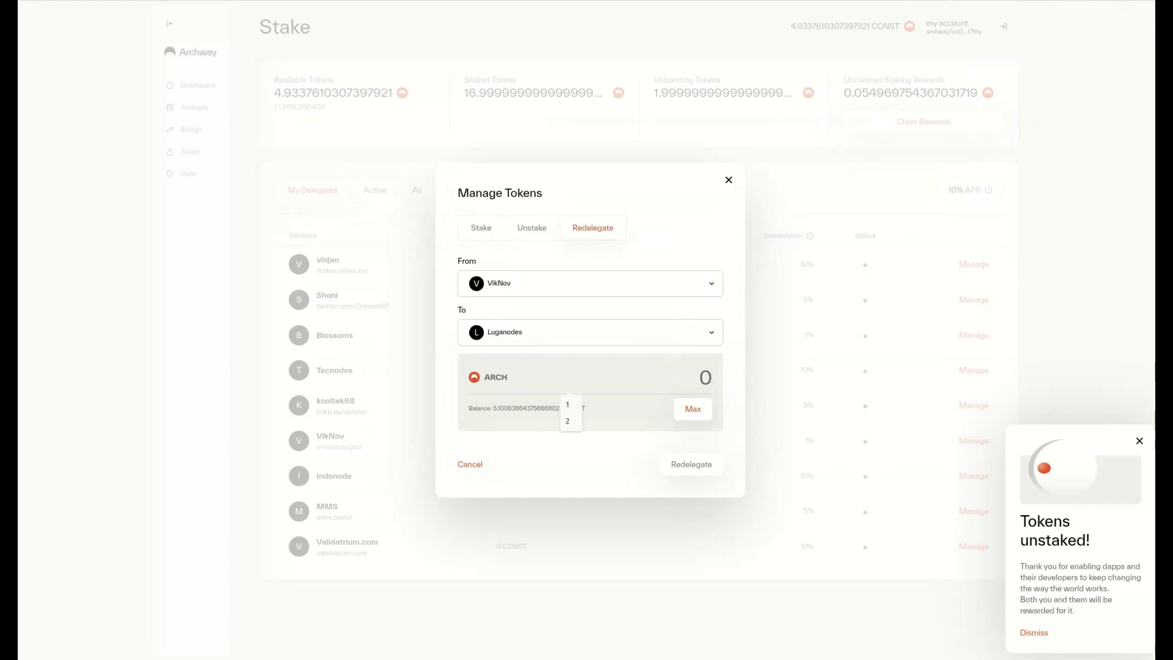
{"action": "type", "text": "2"}
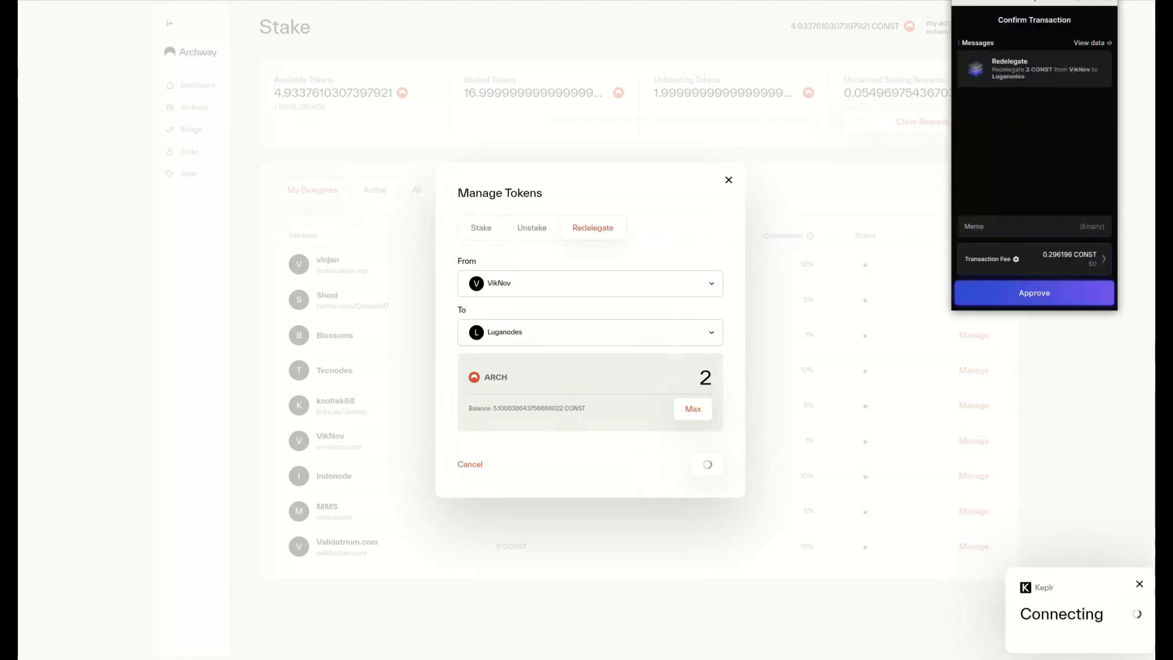
{"action": "left_click", "coordinate": [1034, 293]}
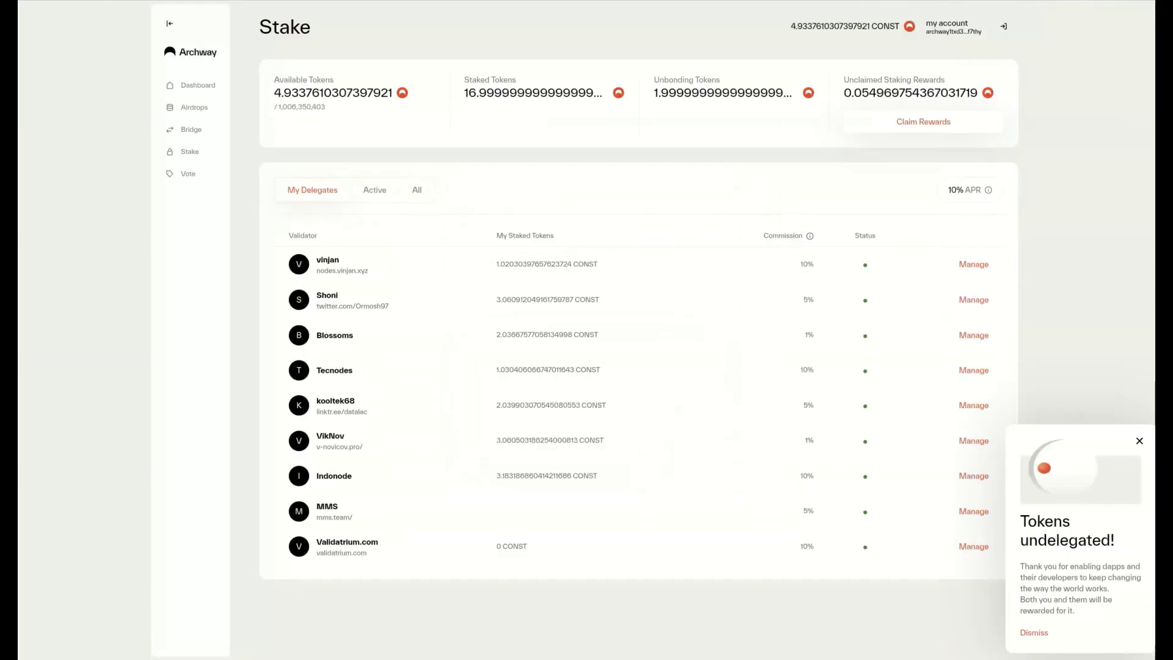
{"action": "left_click_drag", "start_coordinate": [1075, 611], "coordinate": [1019, 513]}
{"action": "left_click", "coordinate": [1021, 514]}
Show the active validators and look through their list
{"action": "left_click", "coordinate": [375, 190]}
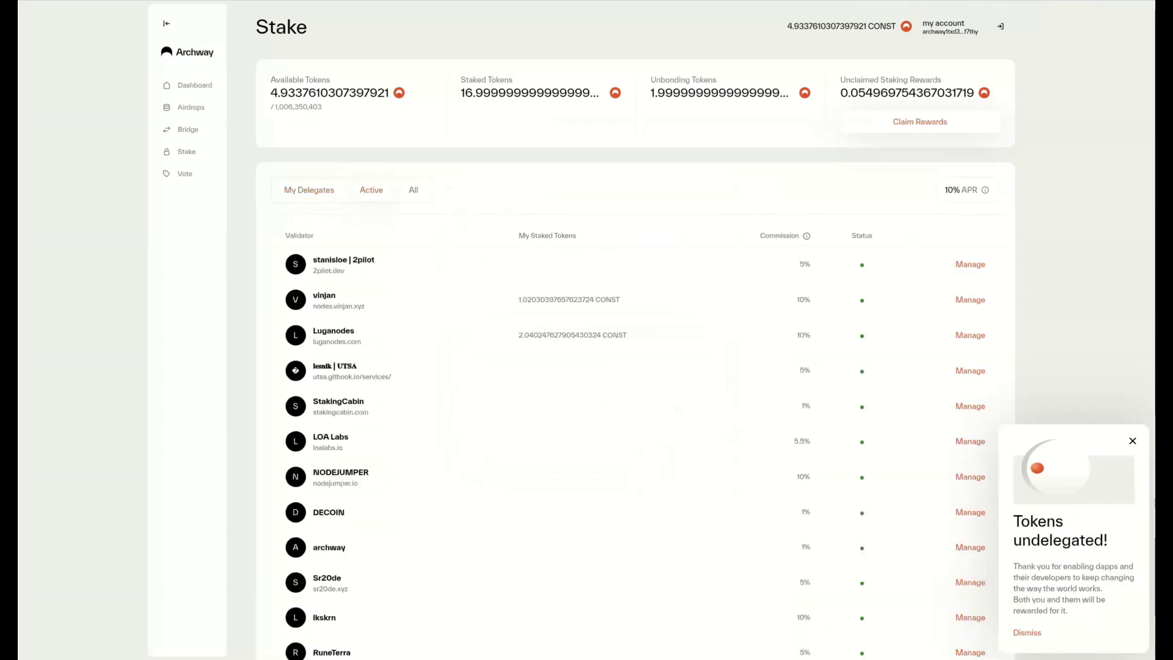
{"action": "scroll", "coordinate": [635, 366], "scroll_direction": "down", "scroll_amount": 10}
{"action": "scroll", "coordinate": [816, 457], "scroll_direction": "down", "scroll_amount": 5}
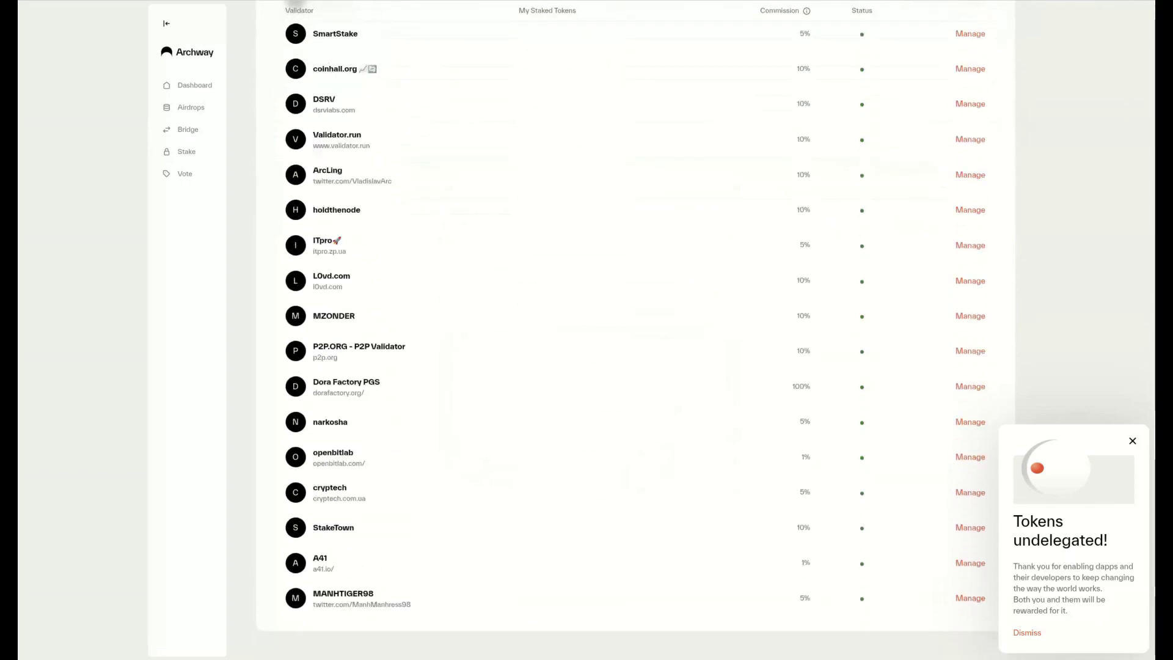
Show the governance proposals and filter them first by deposit period, then by those open for voting
{"action": "scroll", "coordinate": [816, 456], "scroll_direction": "up", "scroll_amount": 15}
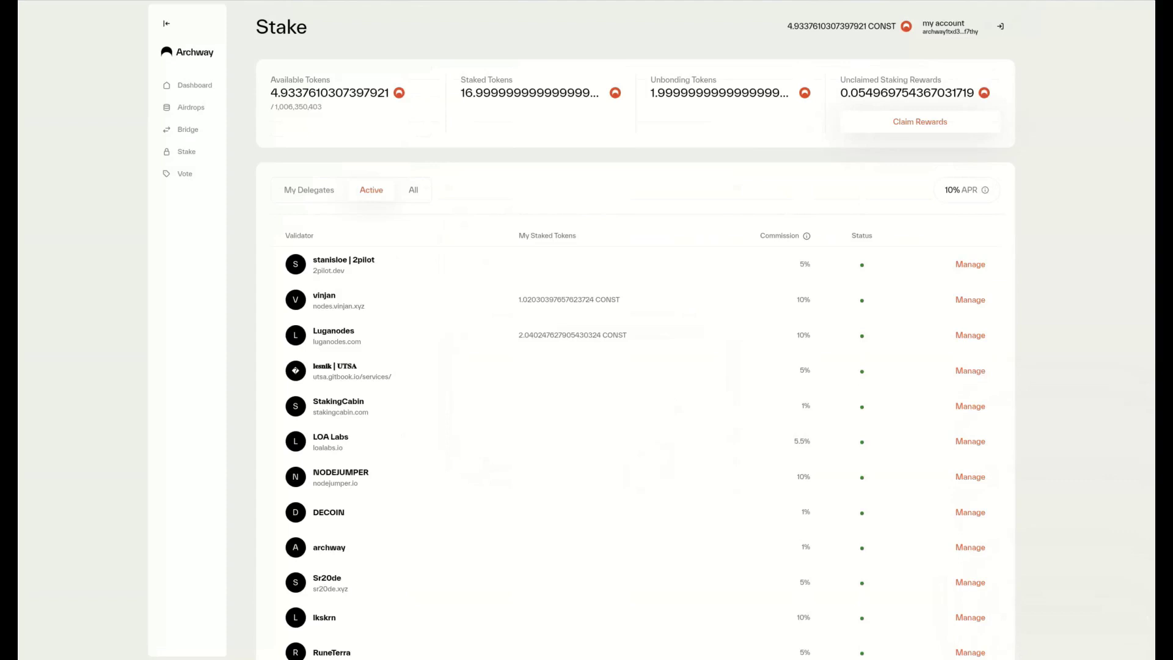
{"action": "left_click", "coordinate": [184, 173]}
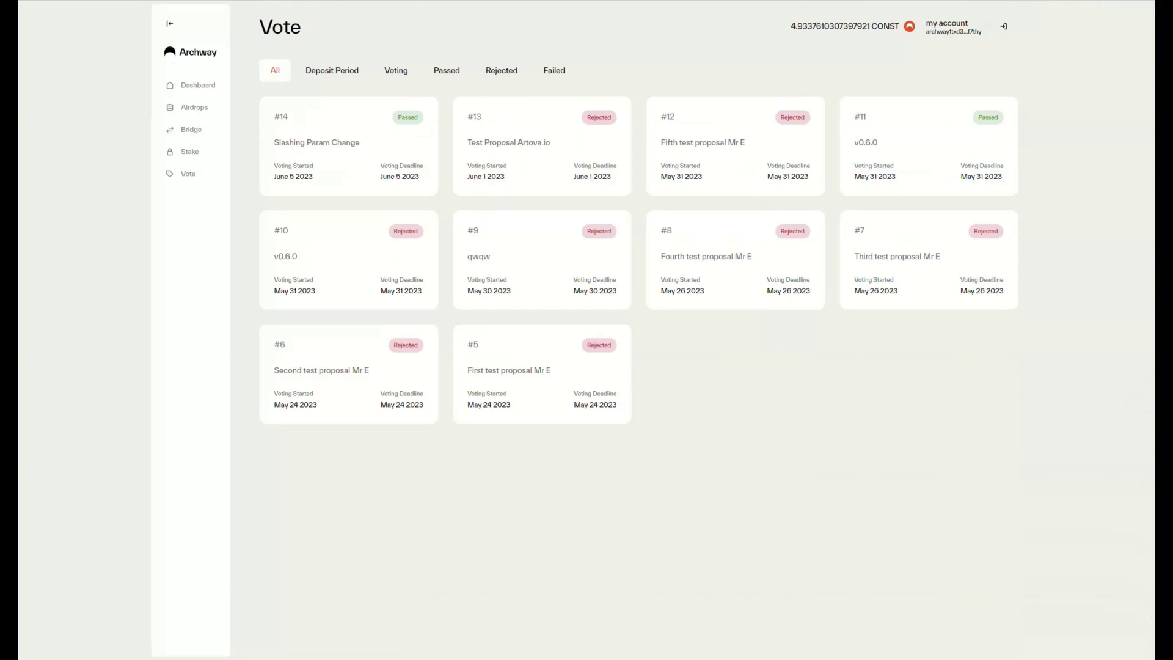
{"action": "left_click", "coordinate": [331, 71]}
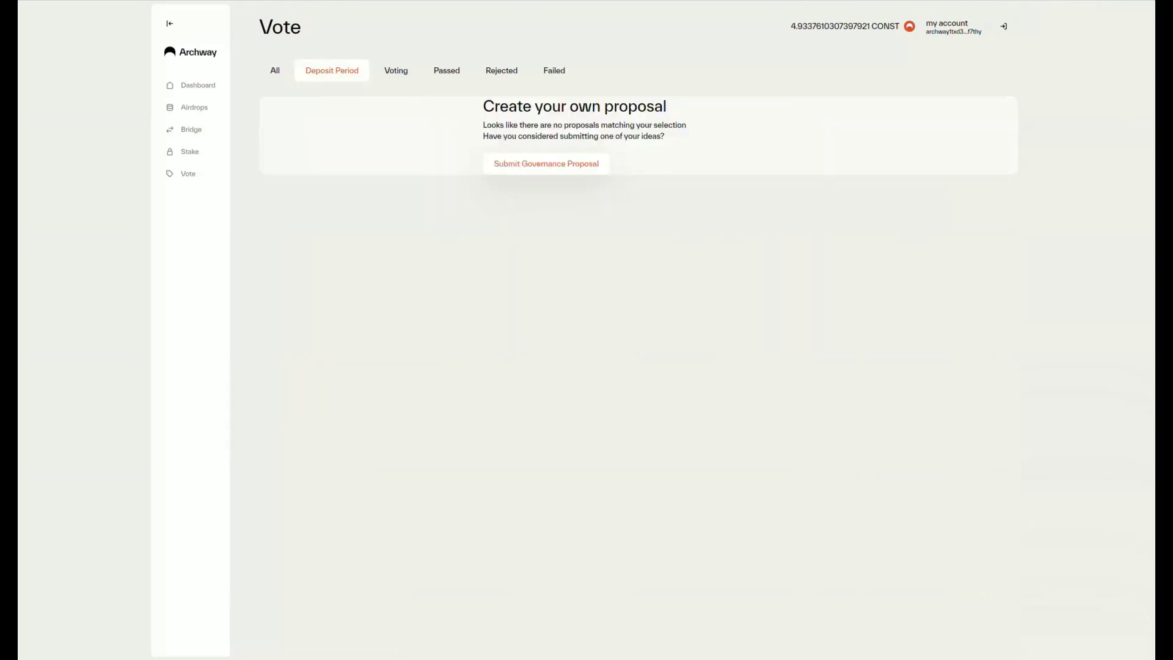
{"action": "left_click", "coordinate": [396, 70]}
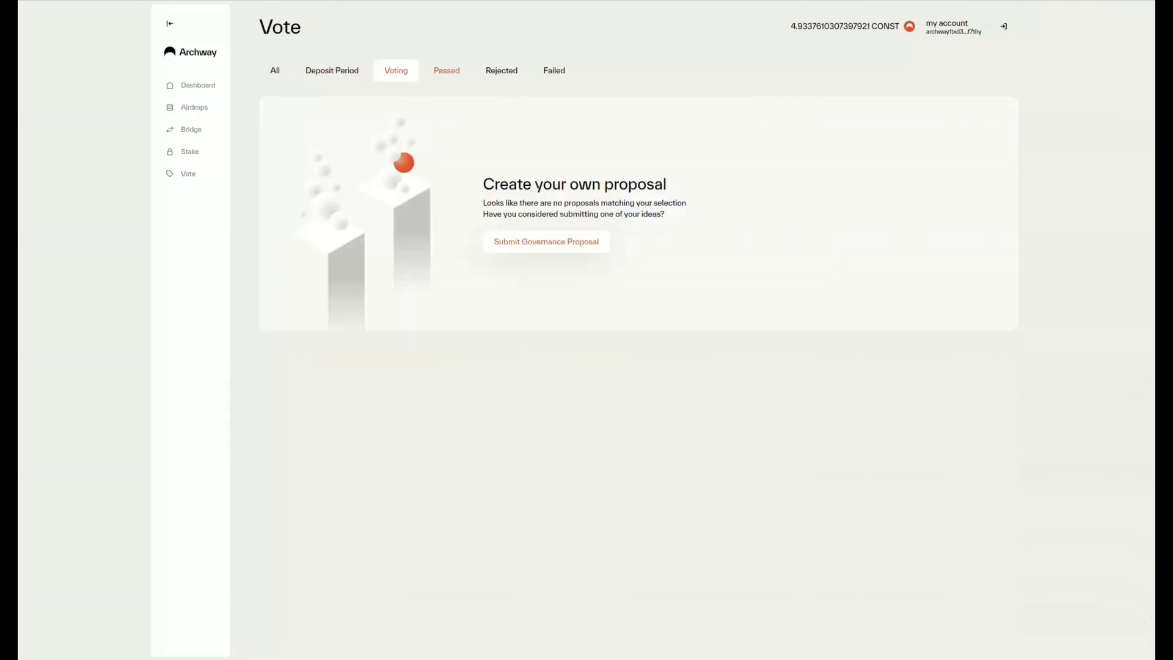
Filter the proposals to the passed ones and view the details of proposal #14, Slashing Param Change
{"action": "left_click", "coordinate": [446, 70]}
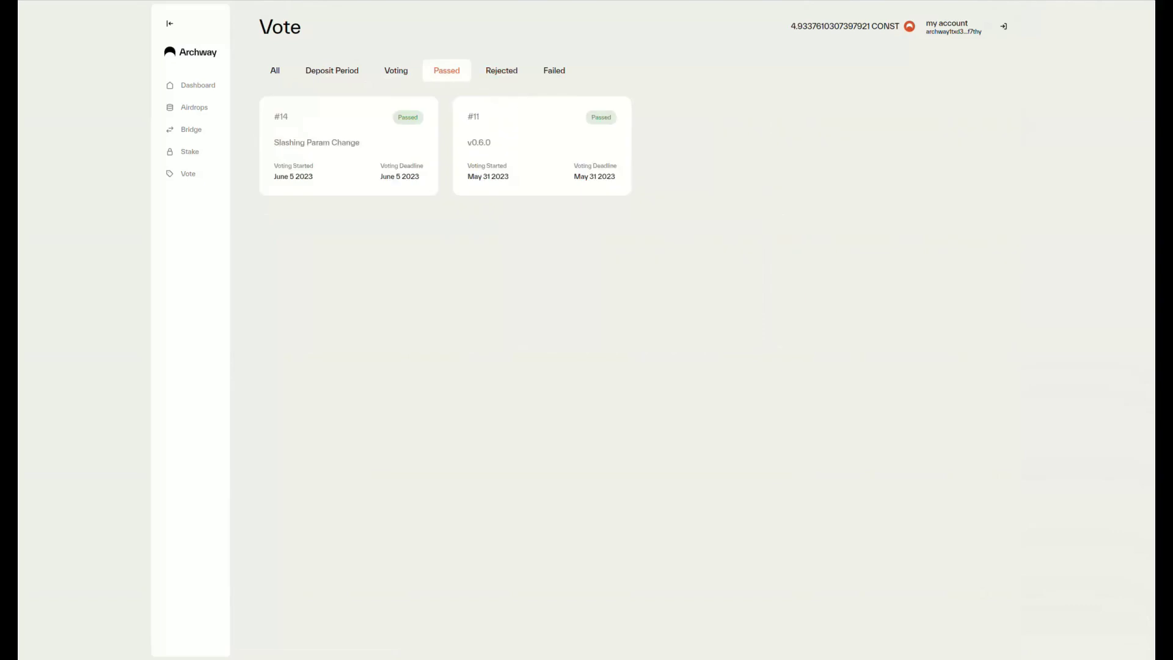
{"action": "left_click", "coordinate": [348, 145]}
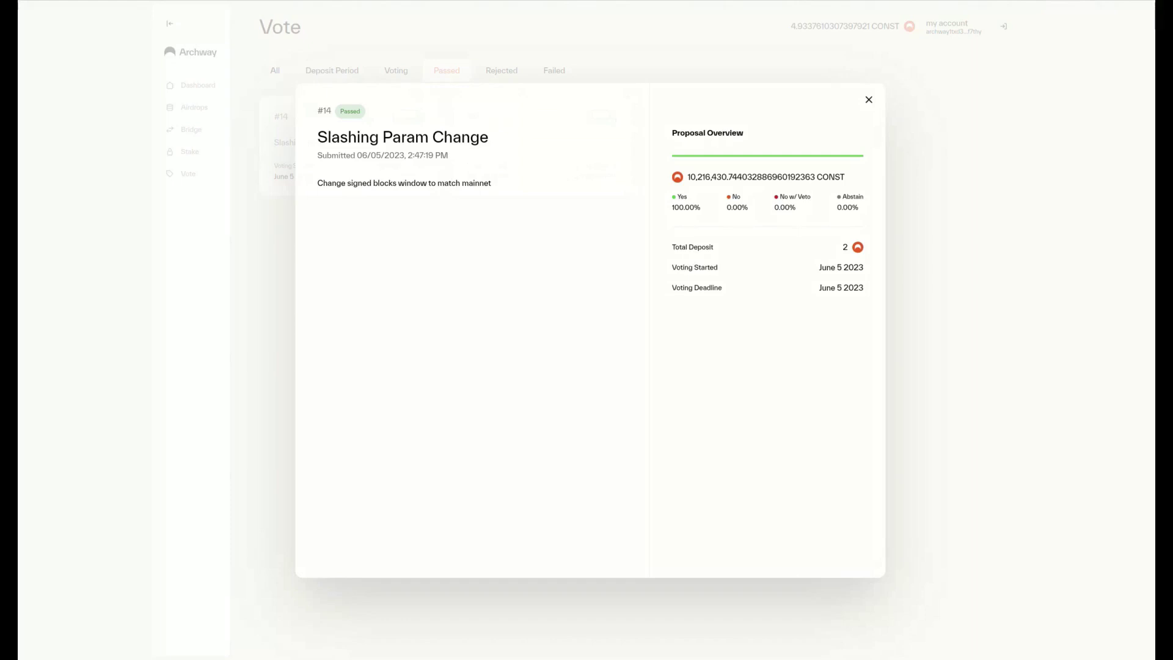
{"action": "key", "text": "Escape"}
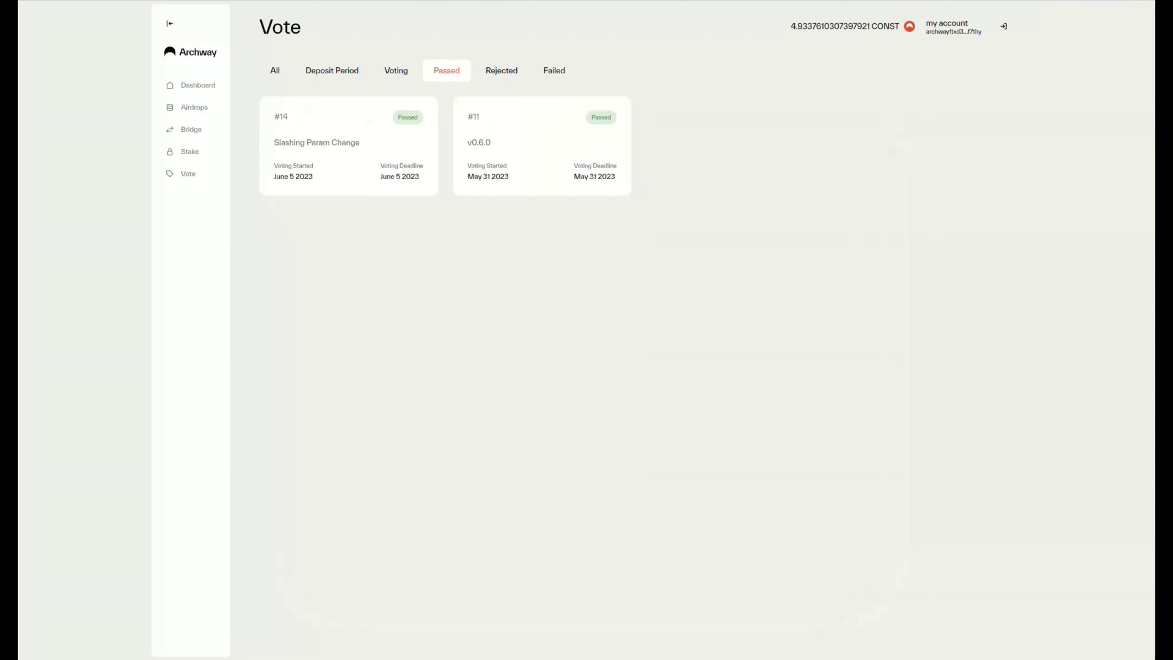
View the Archway Mainnet Airdrop's claimable tokens and tasks, and return to the dashboard
{"action": "left_click", "coordinate": [194, 107]}
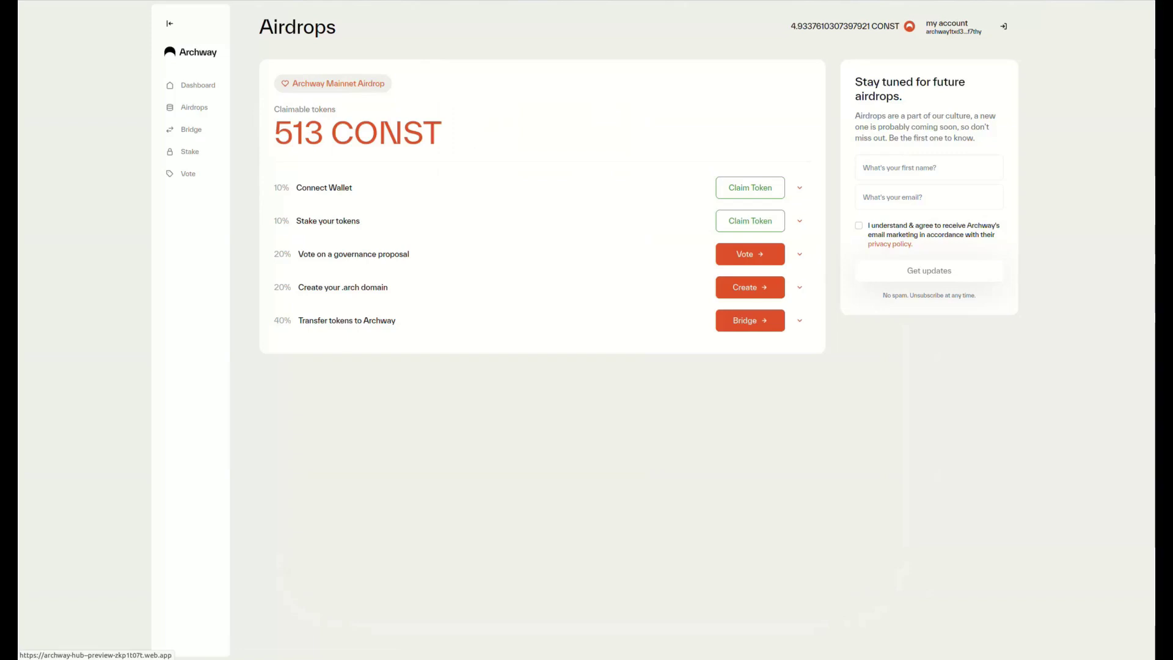
{"action": "left_click", "coordinate": [197, 85]}
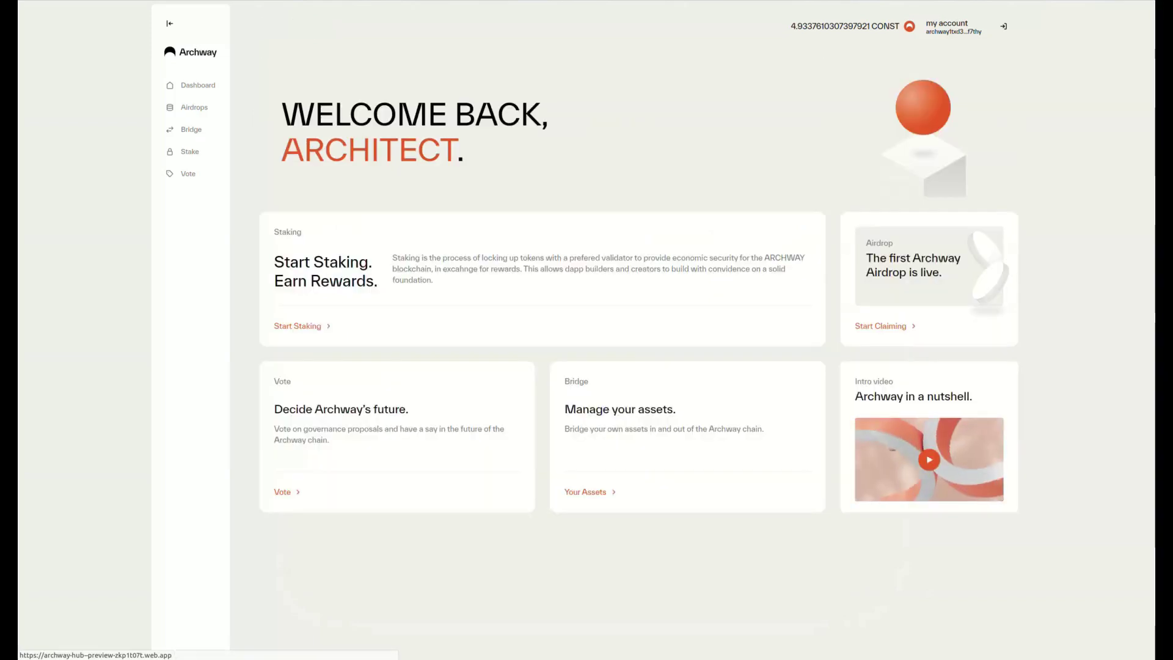